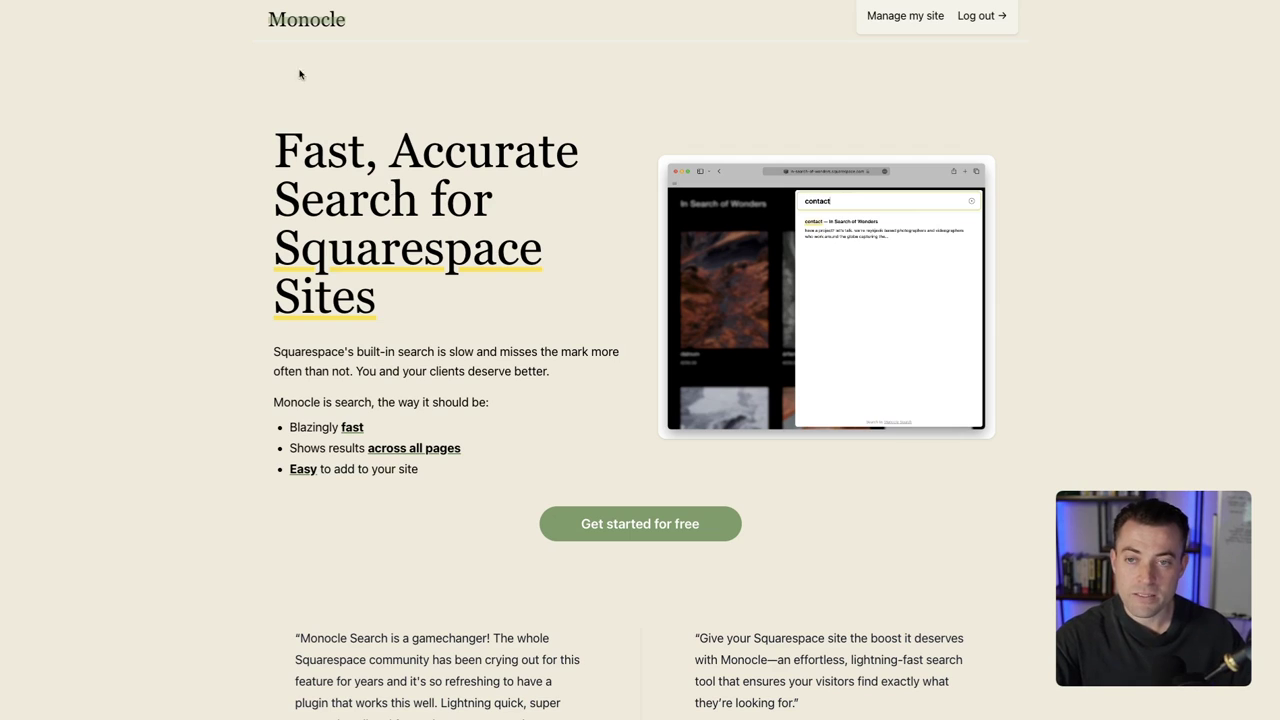
- Open the Squarespace site's summary in Monocle Search and start a new crawl of its pages
left_click(645, 524)
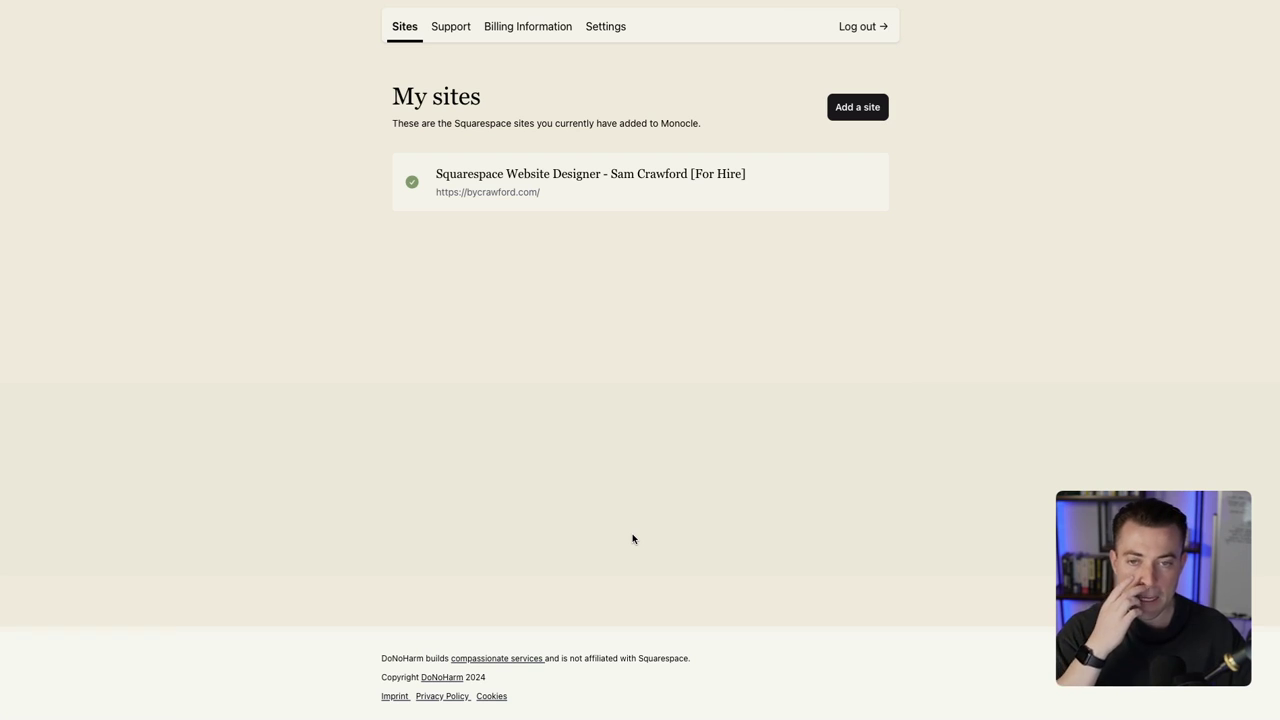
left_click(580, 197)
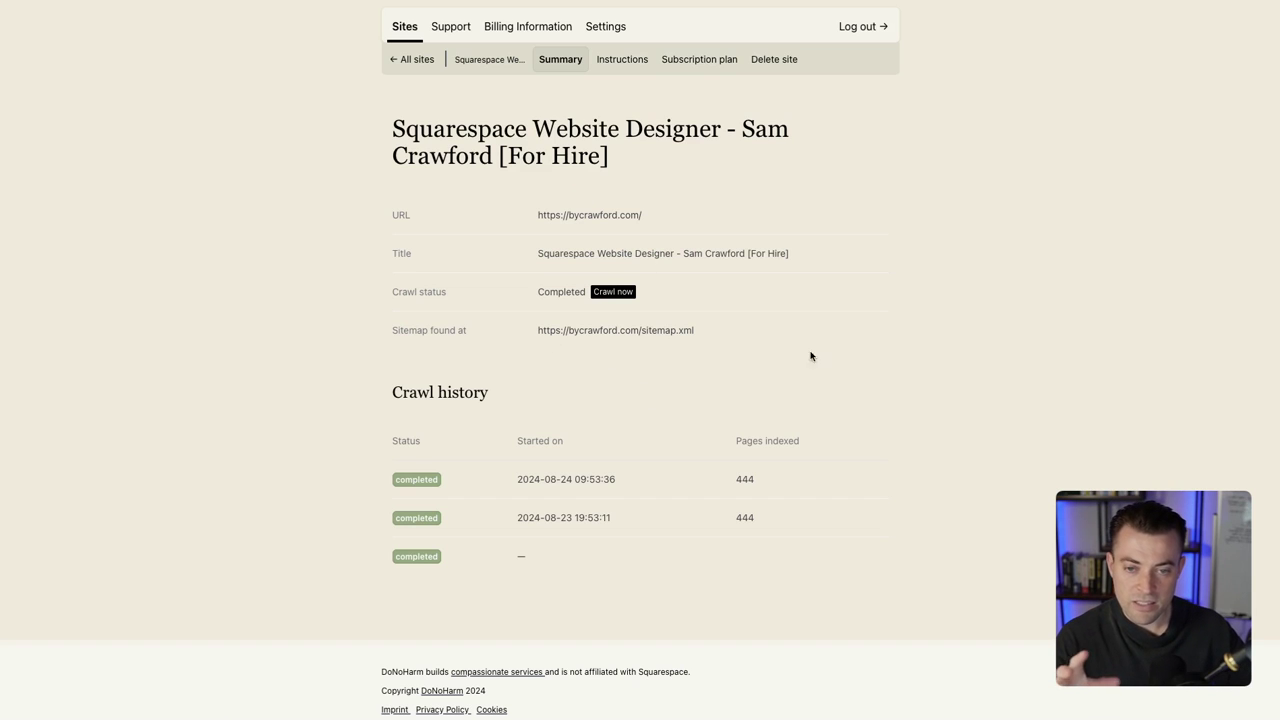
left_click(612, 292)
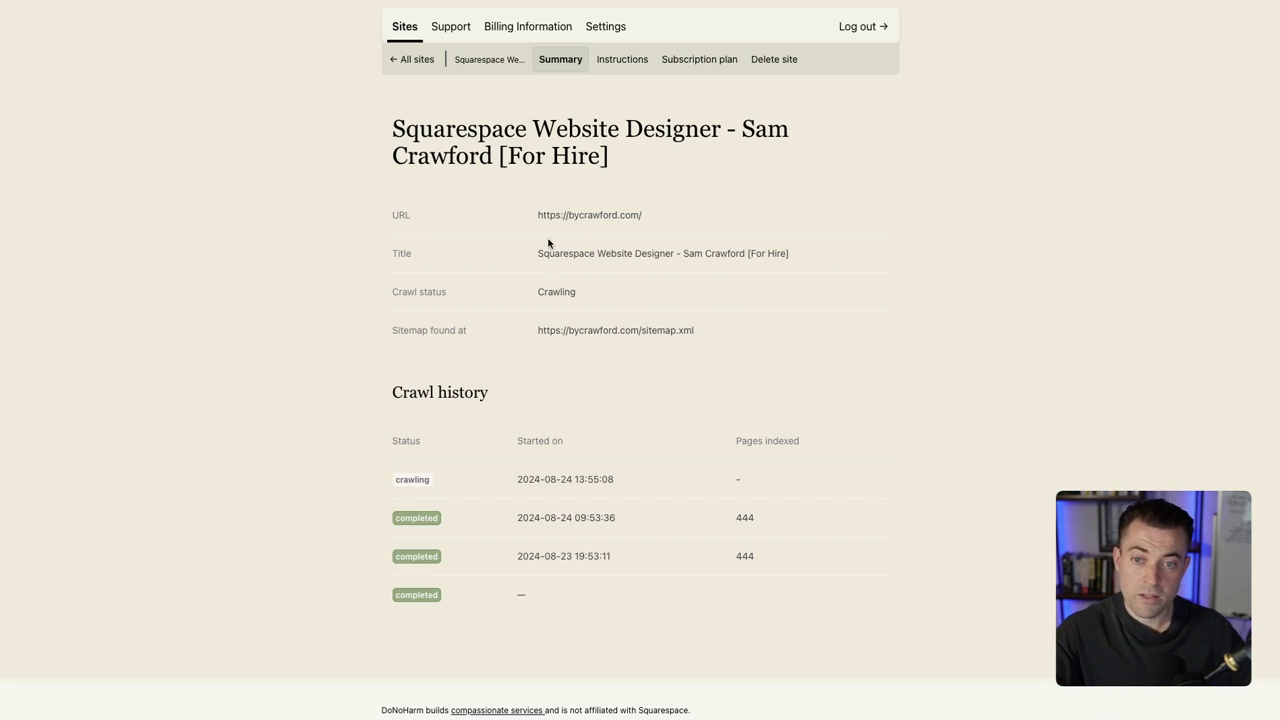
left_click(628, 60)
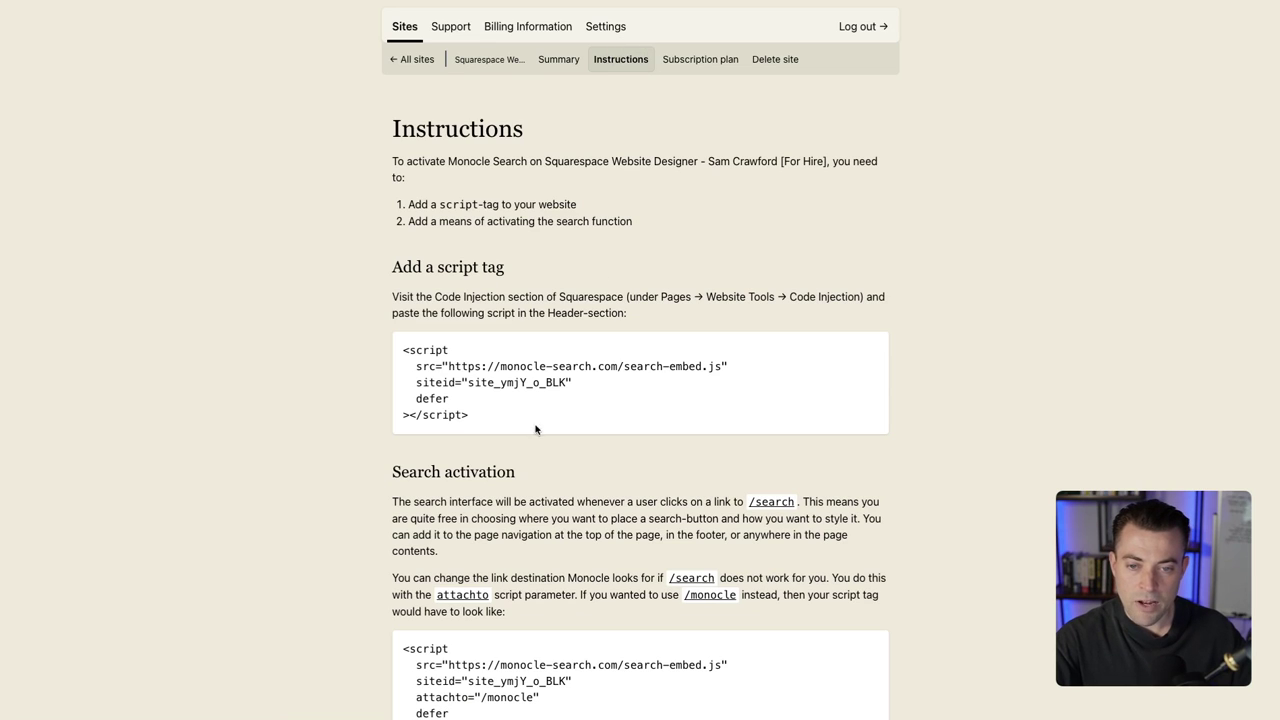
- Review the setup instructions, highlighting the header script tag and the alternative attachto script
left_click_drag(486, 419, 402, 352)
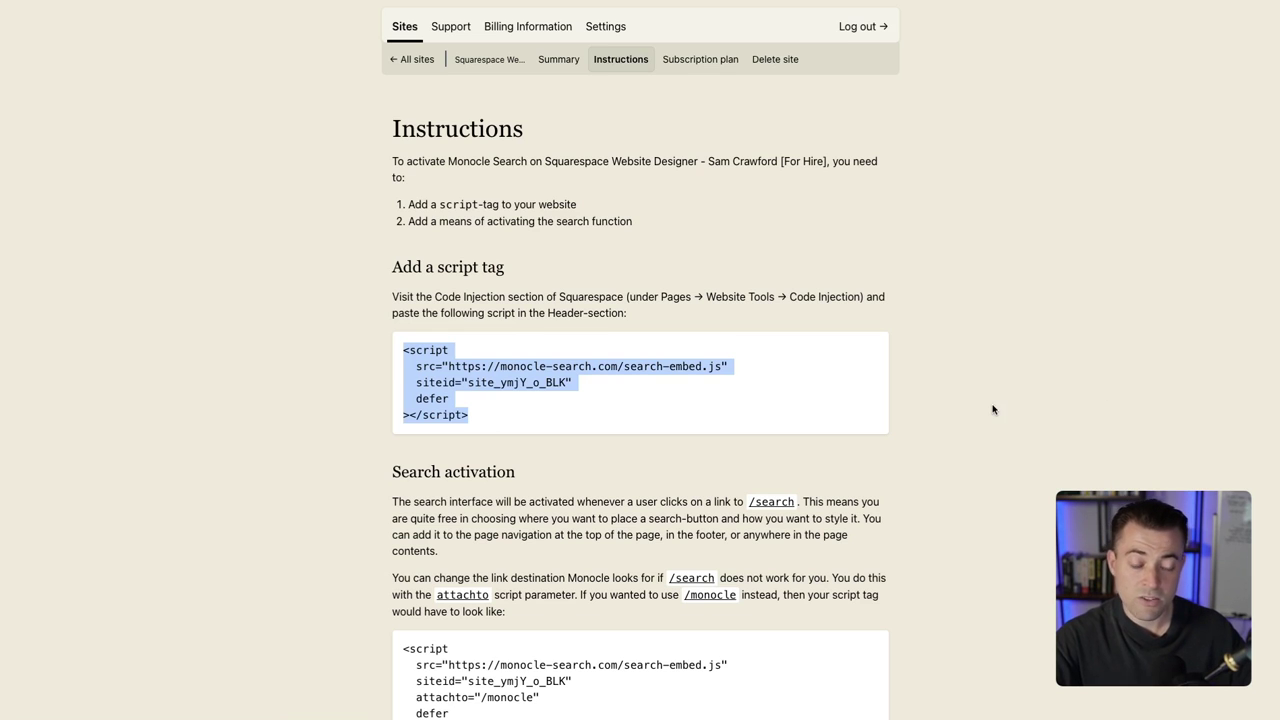
scroll(848, 484, "down", 3)
scroll(700, 500, "down", 2)
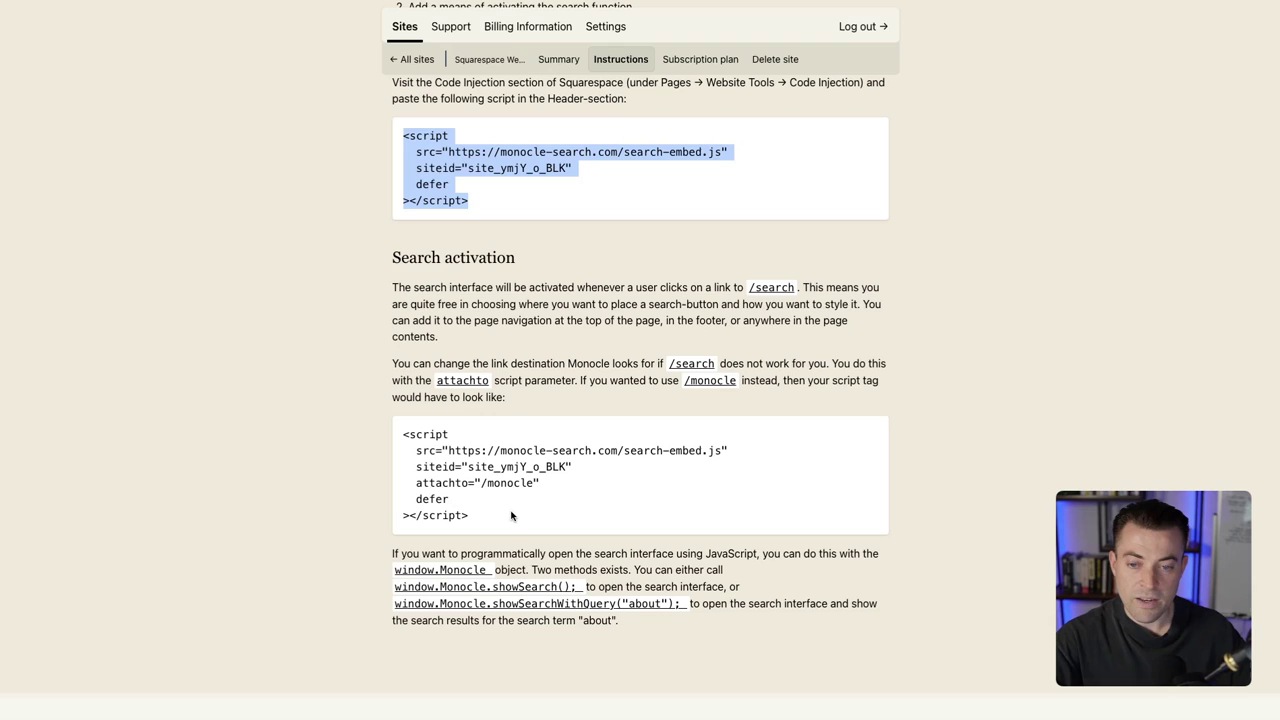
left_click_drag(490, 521, 413, 426)
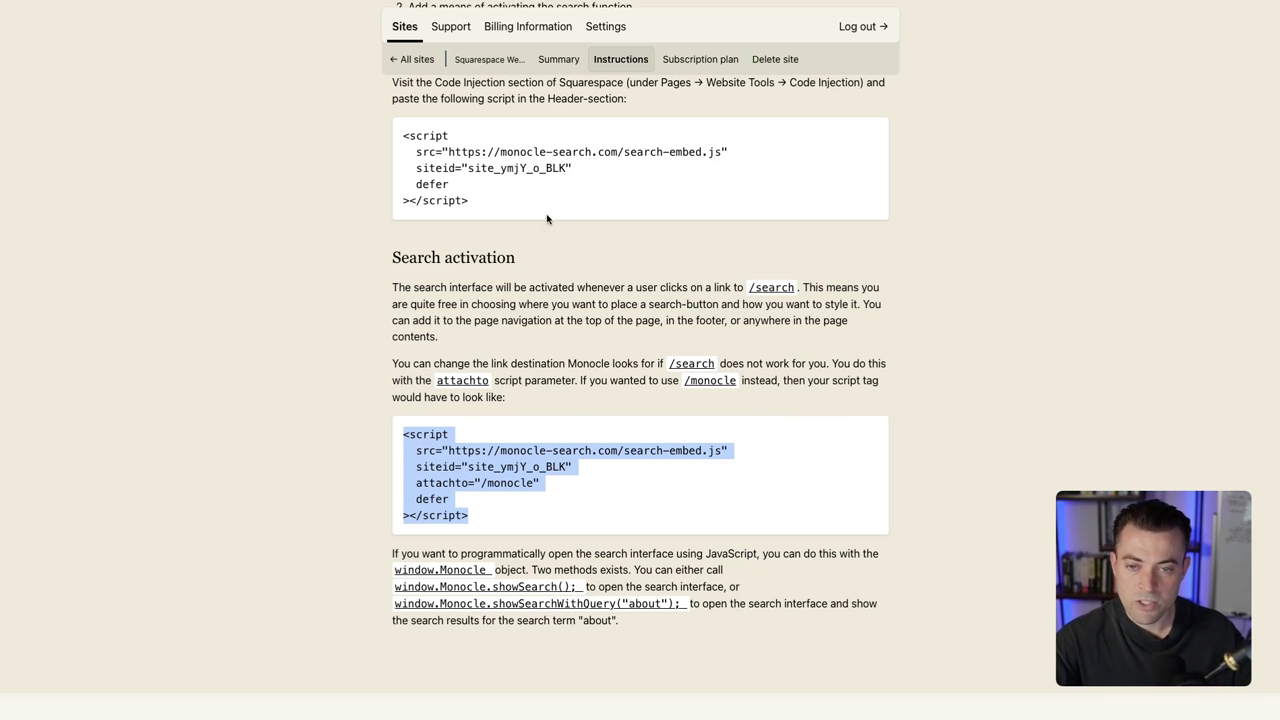
left_click(489, 492)
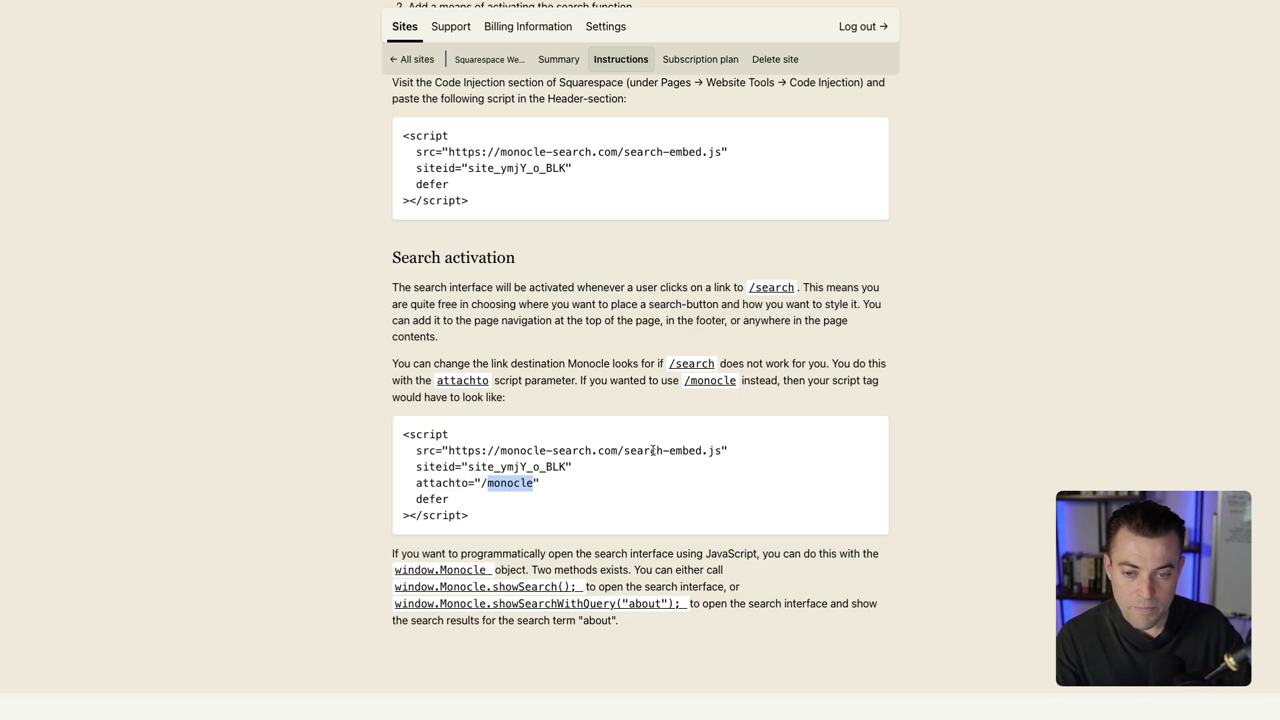
scroll(651, 455, "up", 2)
scroll(597, 277, "up", 1)
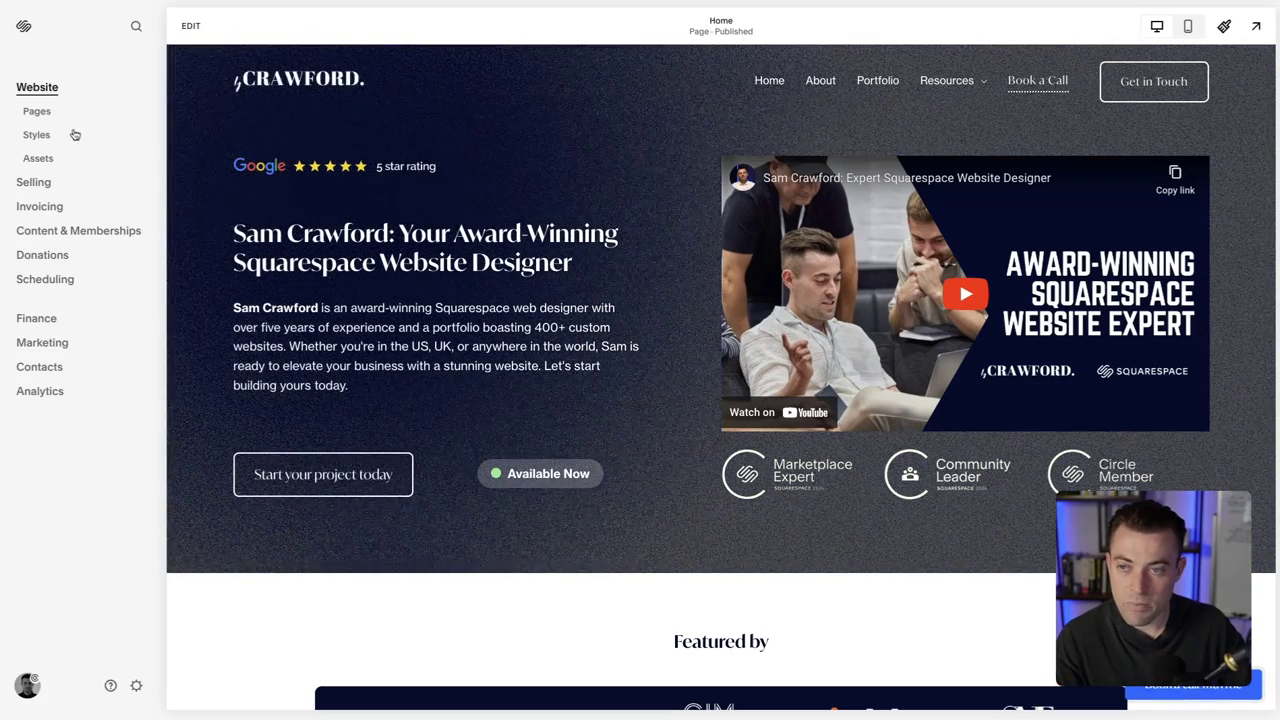
- Confirm Code Injection's header already holds the Monocle script, then return to the Pages list
left_click(40, 111)
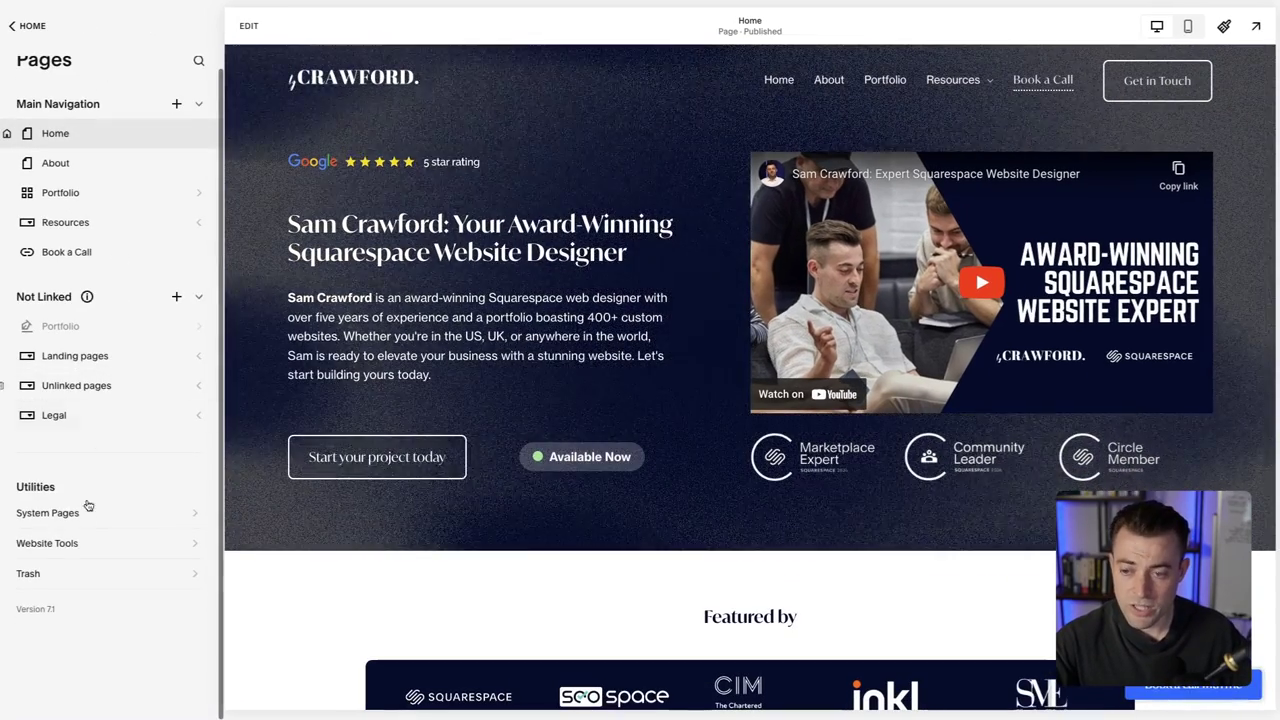
left_click(70, 543)
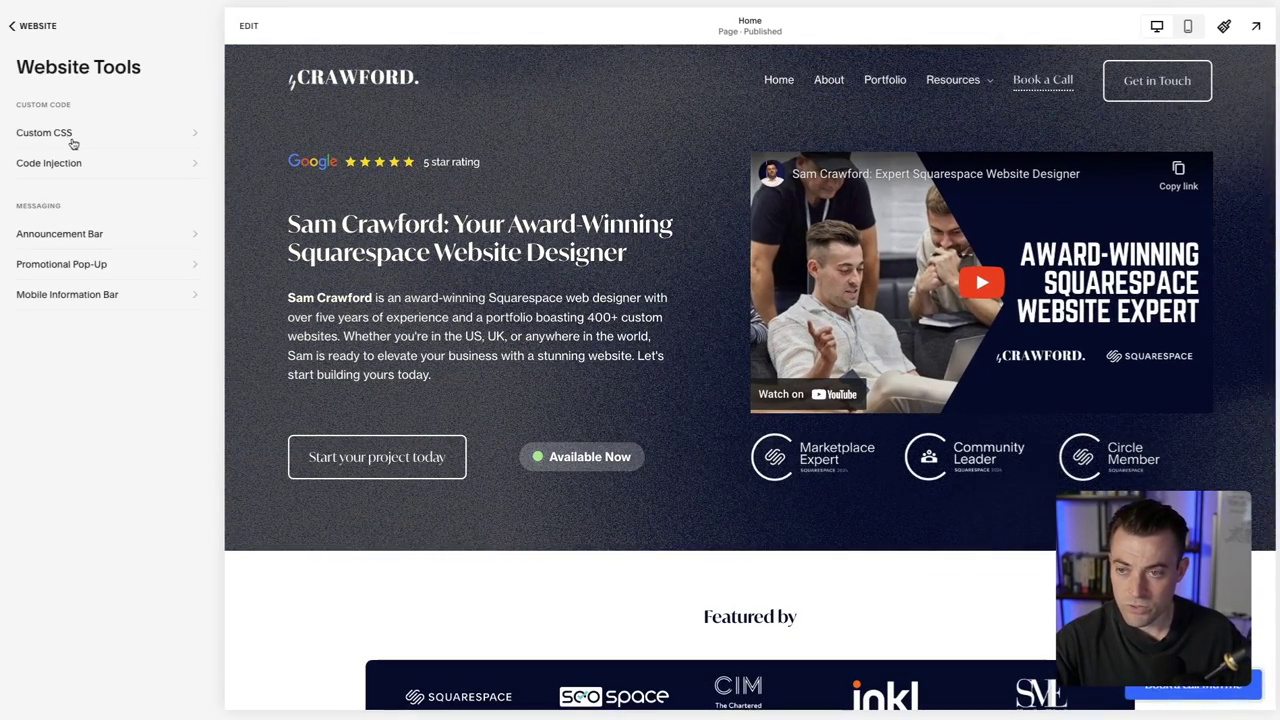
left_click(69, 163)
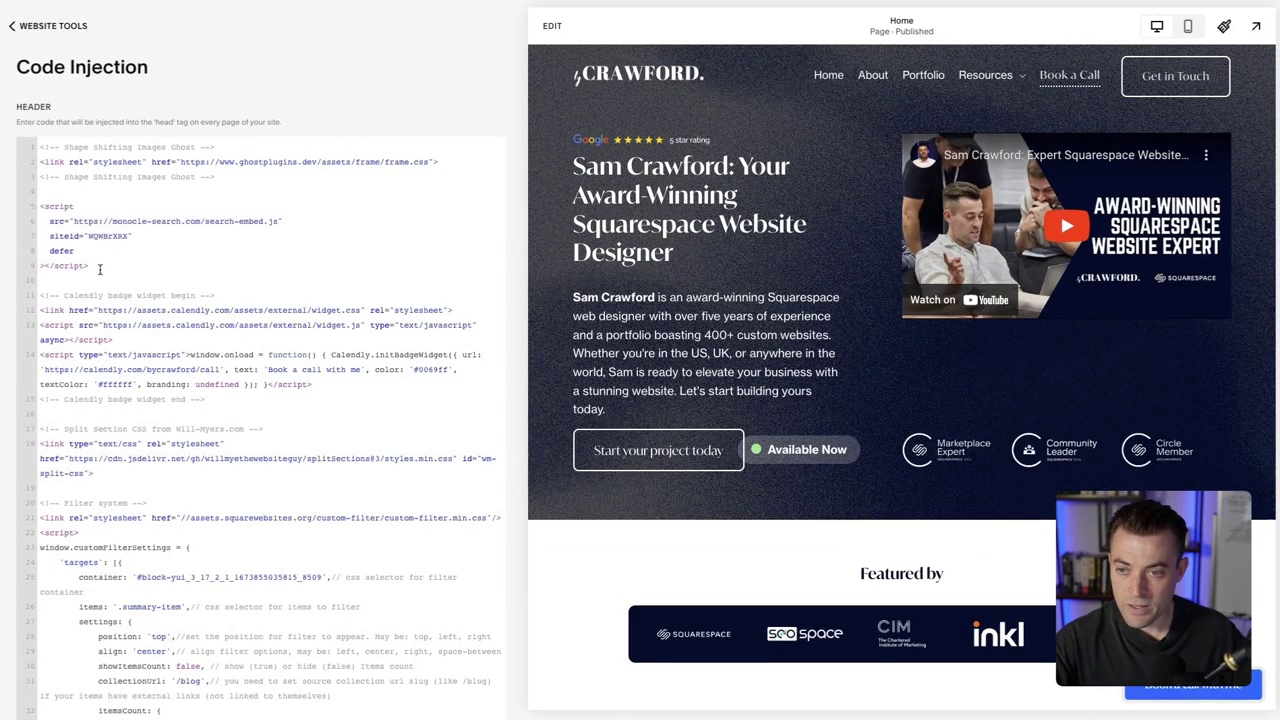
left_click_drag(90, 266, 34, 206)
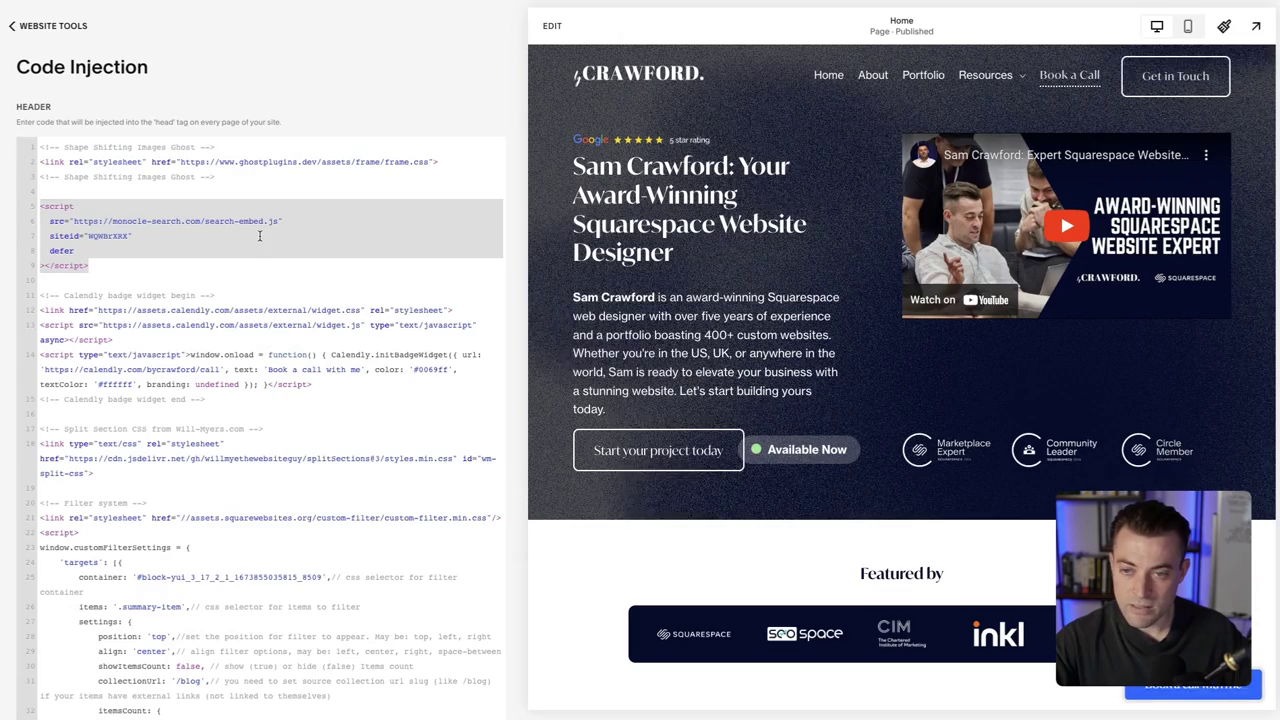
left_click(28, 26)
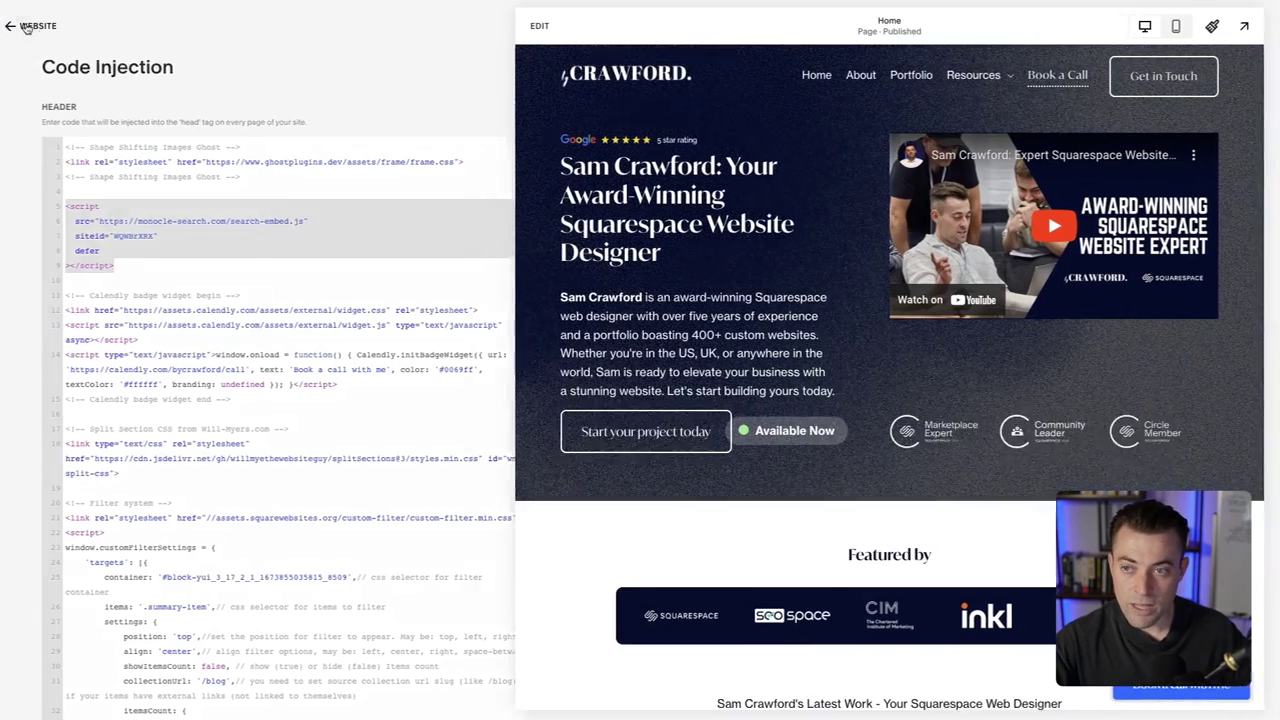
left_click(26, 27)
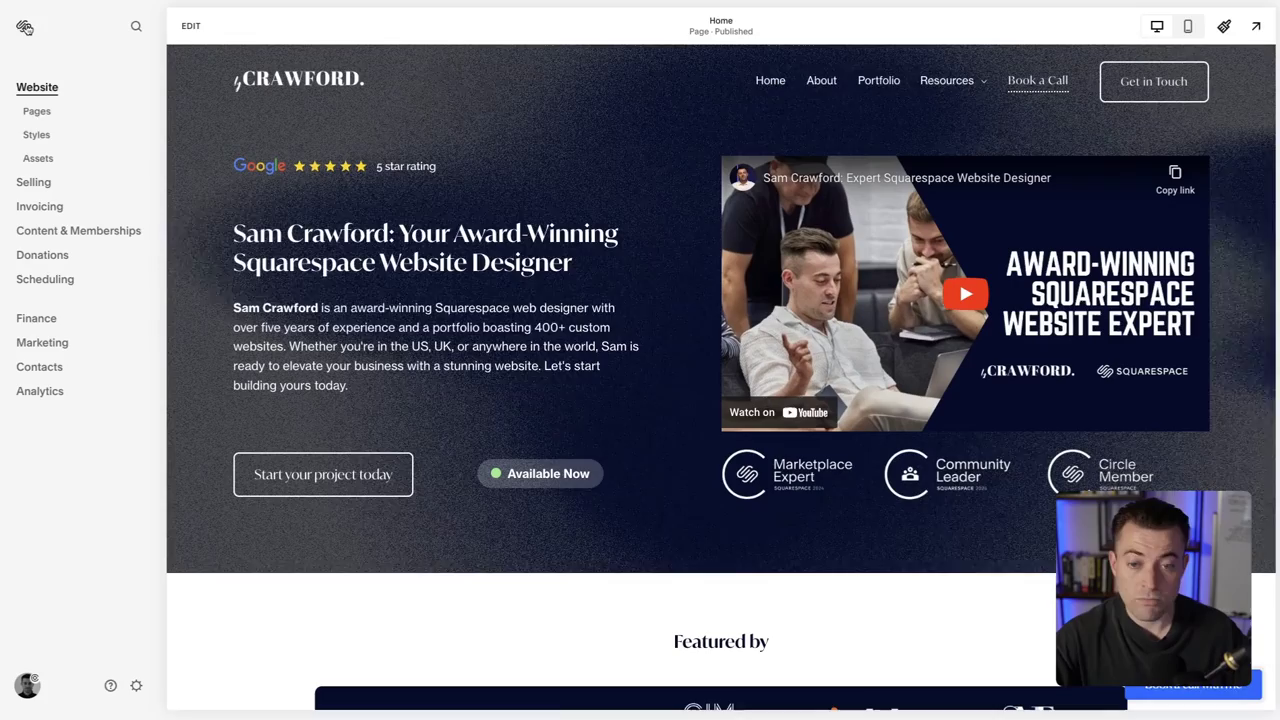
left_click(36, 111)
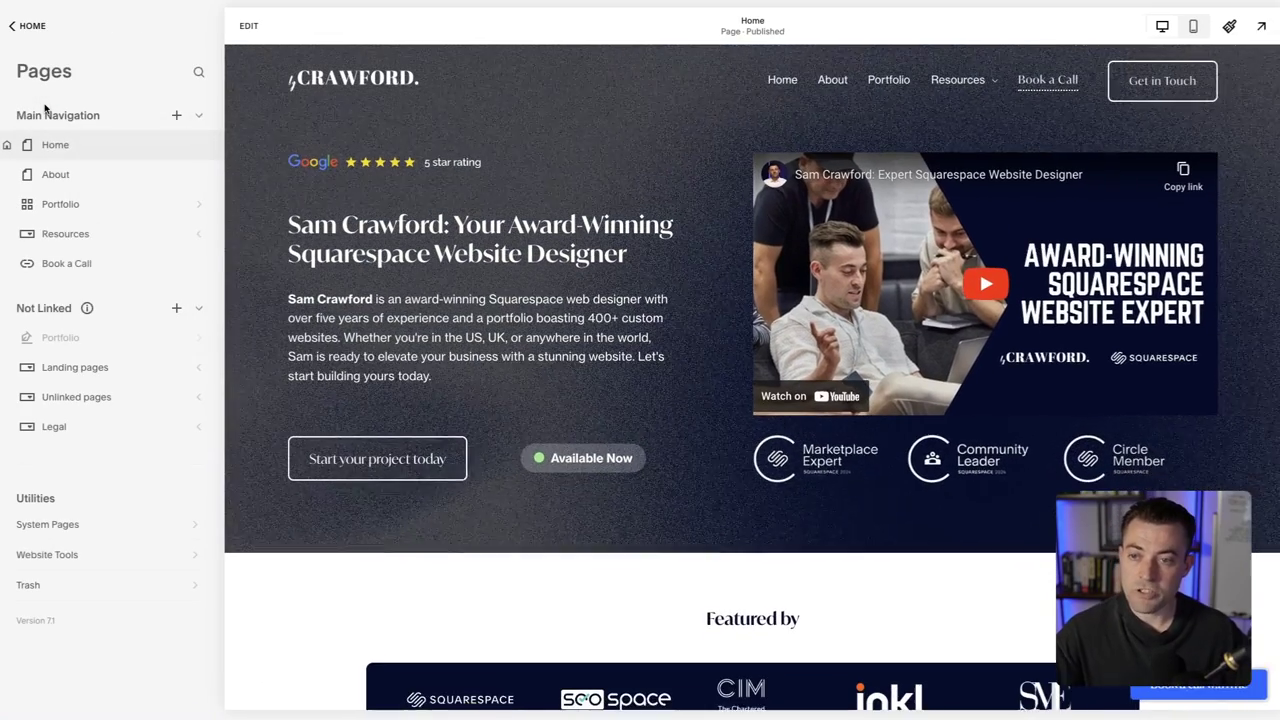
- Add a 'Search' link to /search in Main Navigation, positioned below Book a Call
left_click(175, 115)
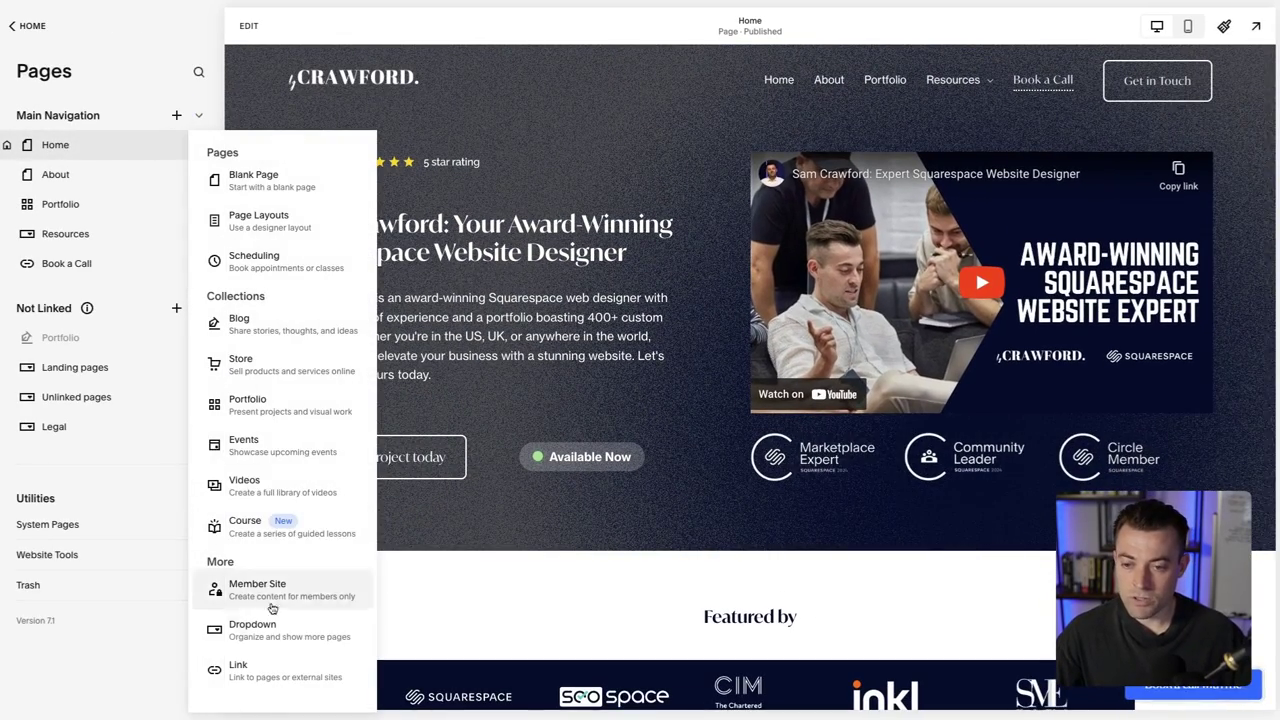
left_click(245, 670)
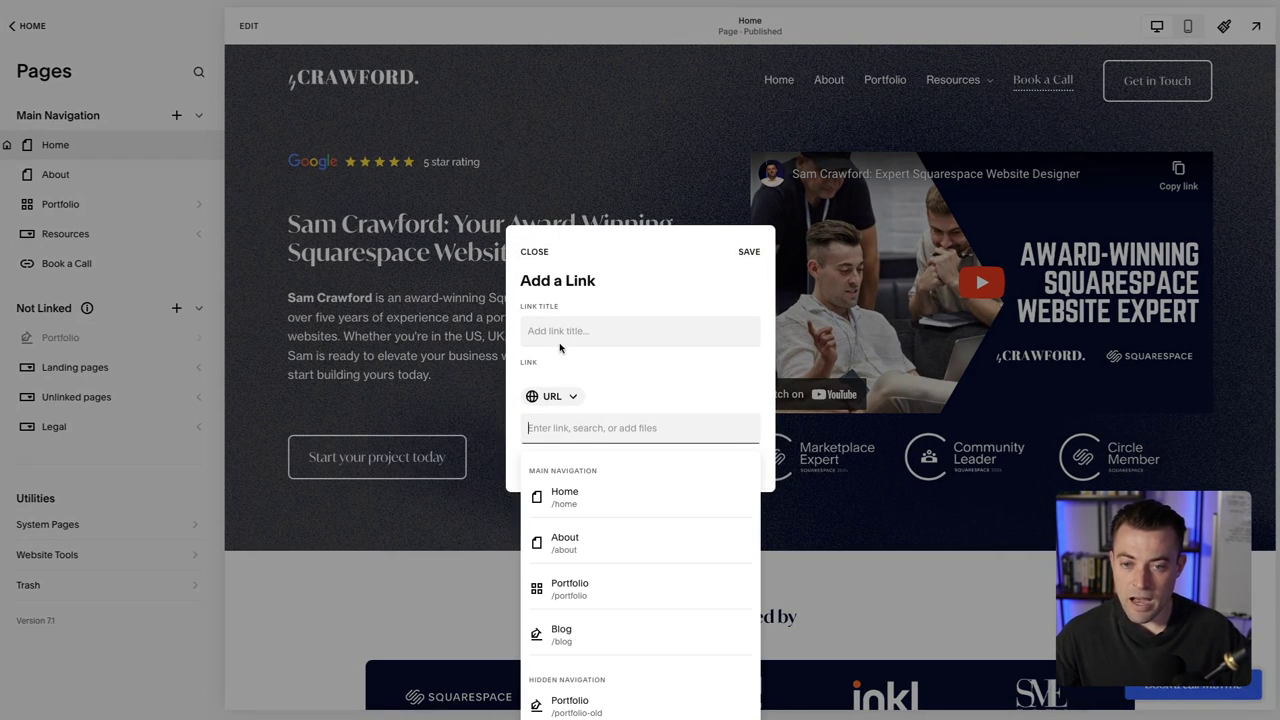
left_click(561, 334)
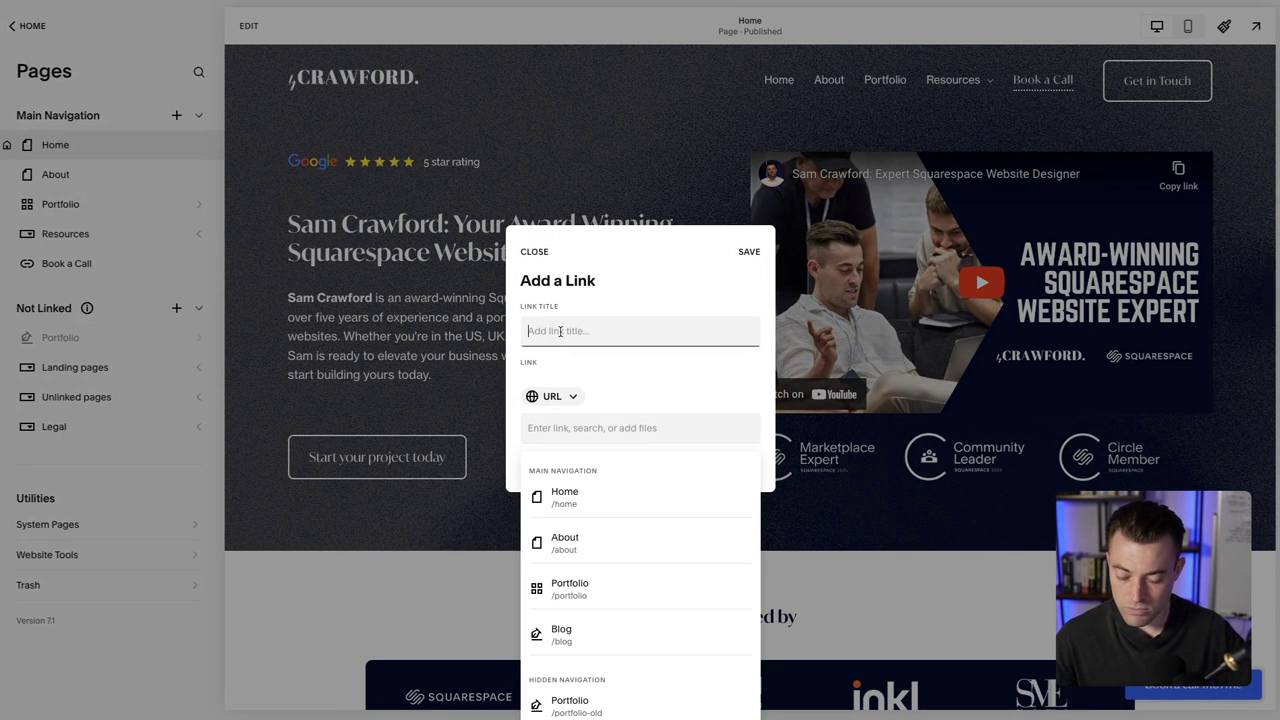
type("Search")
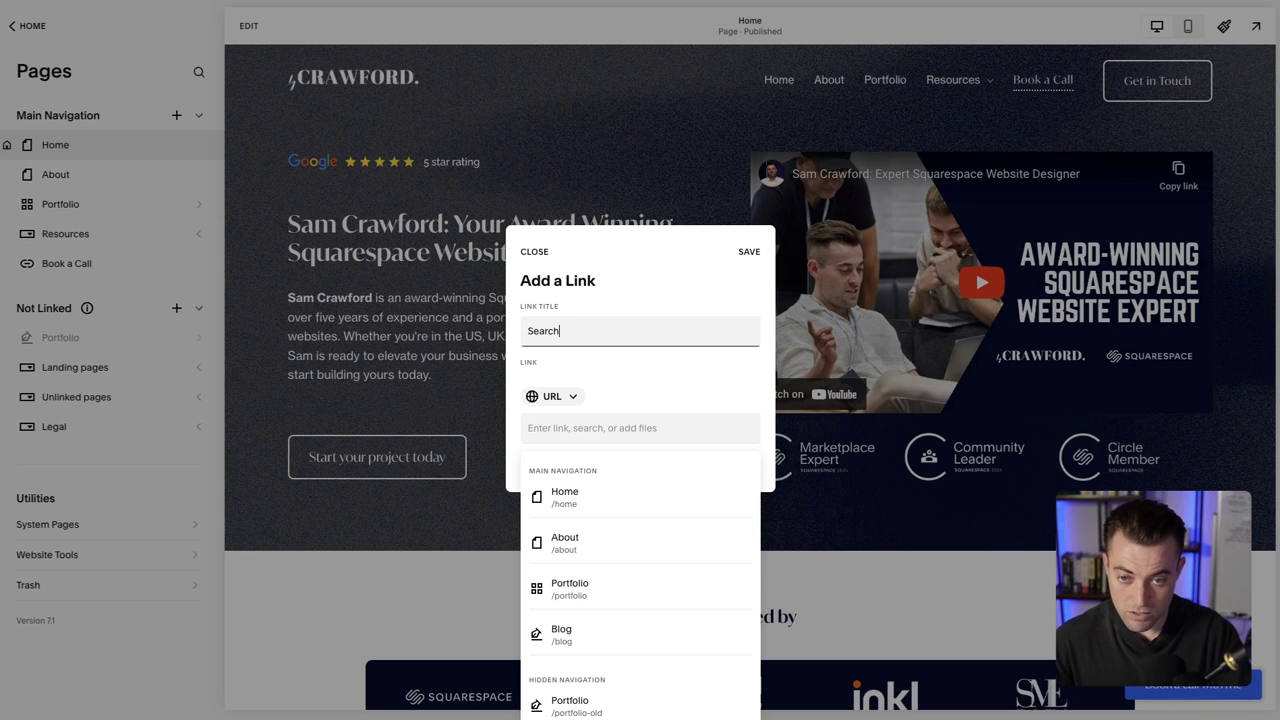
left_click(565, 427)
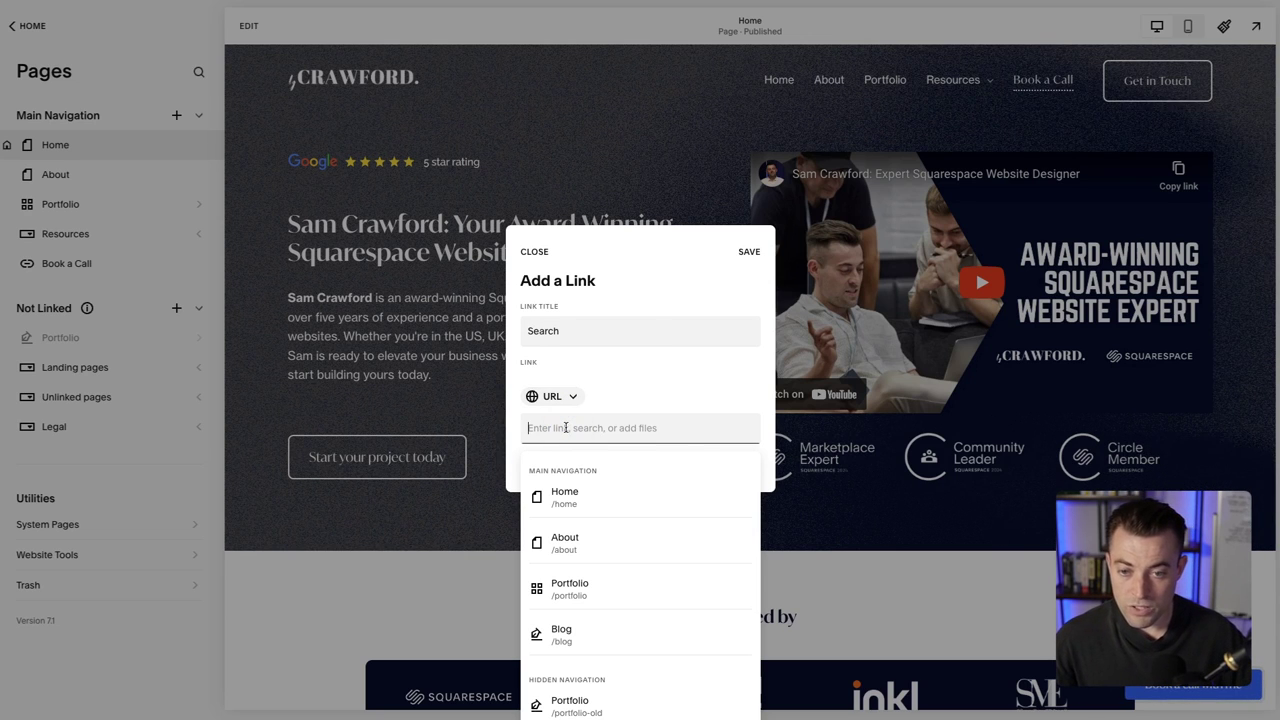
type("/search")
key("Return")
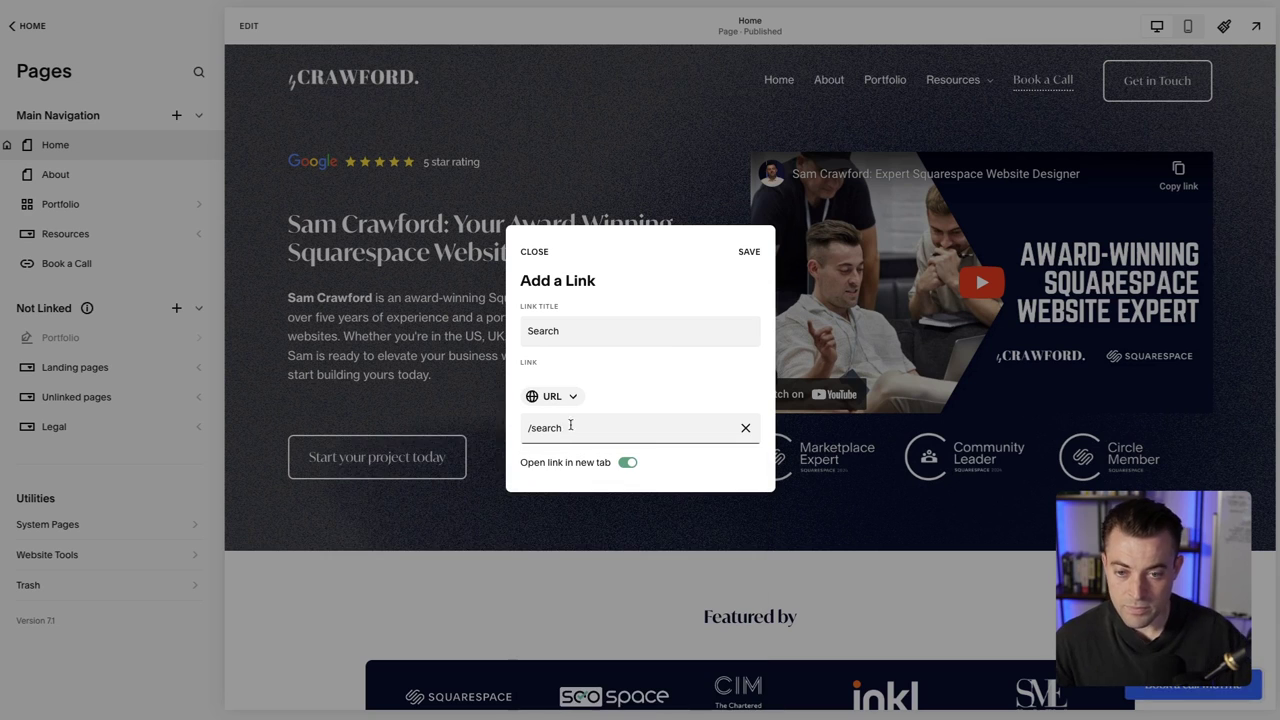
left_click(627, 463)
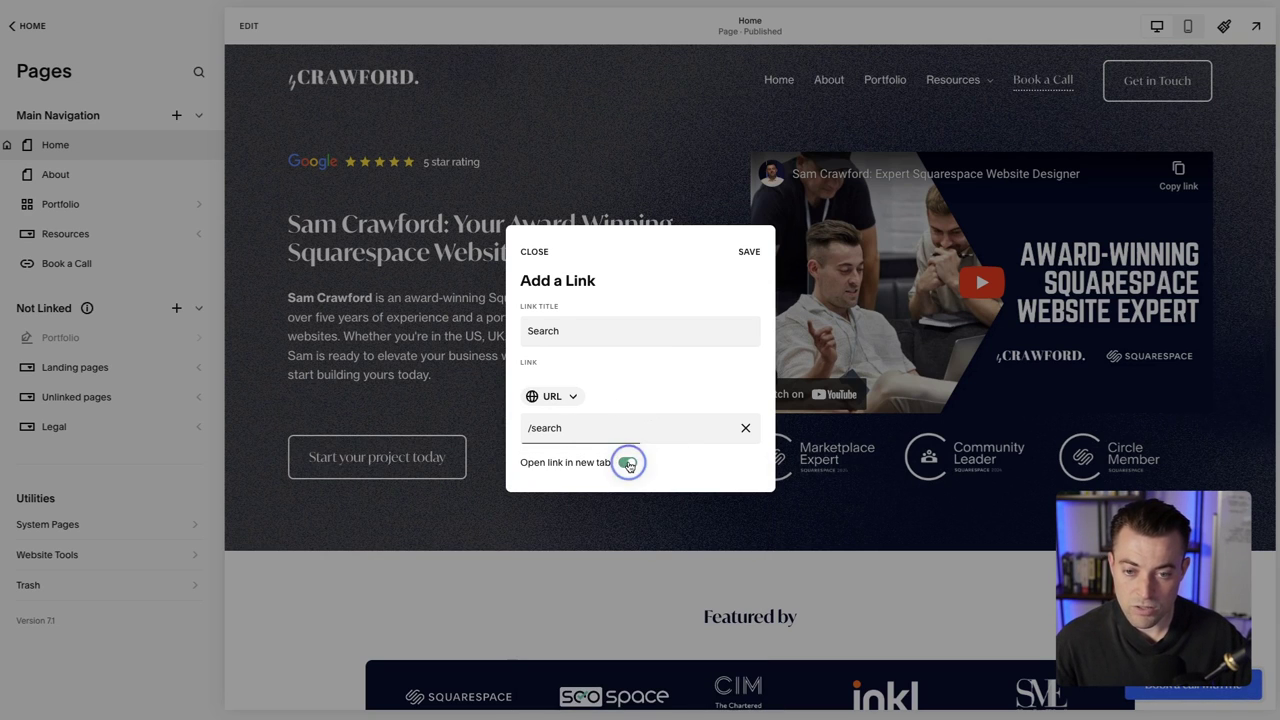
left_click(748, 253)
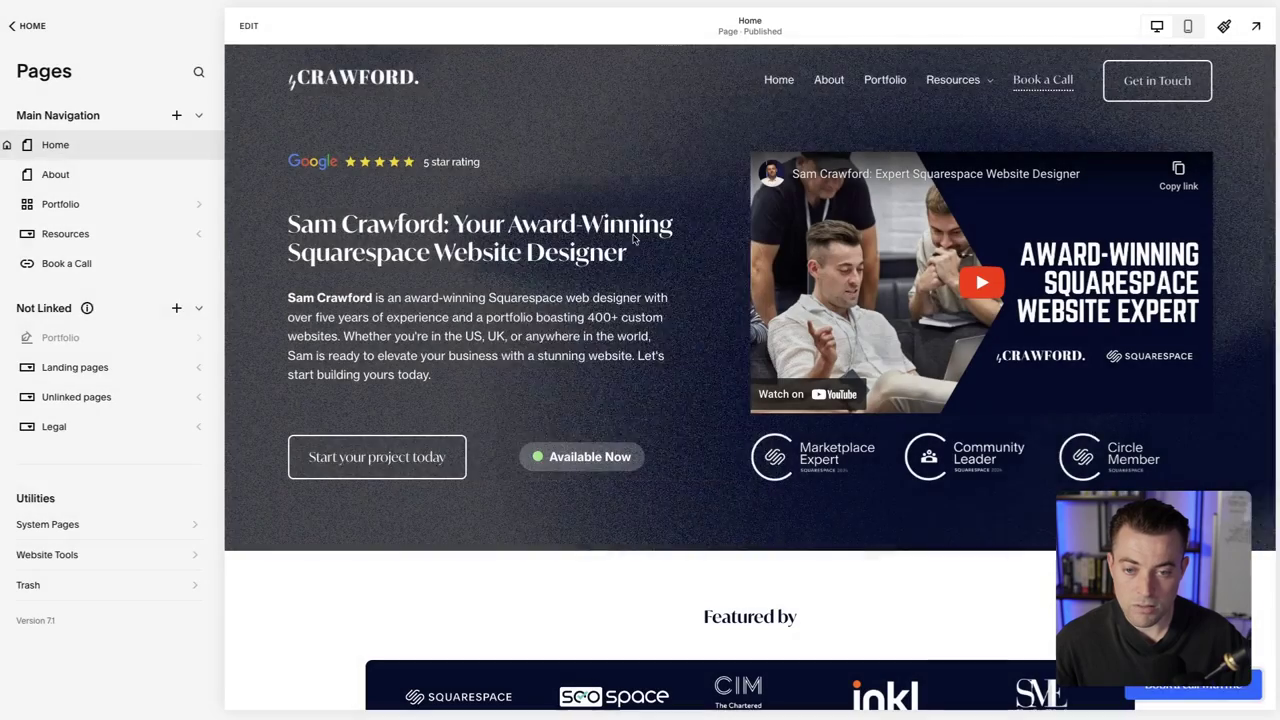
left_click(98, 183)
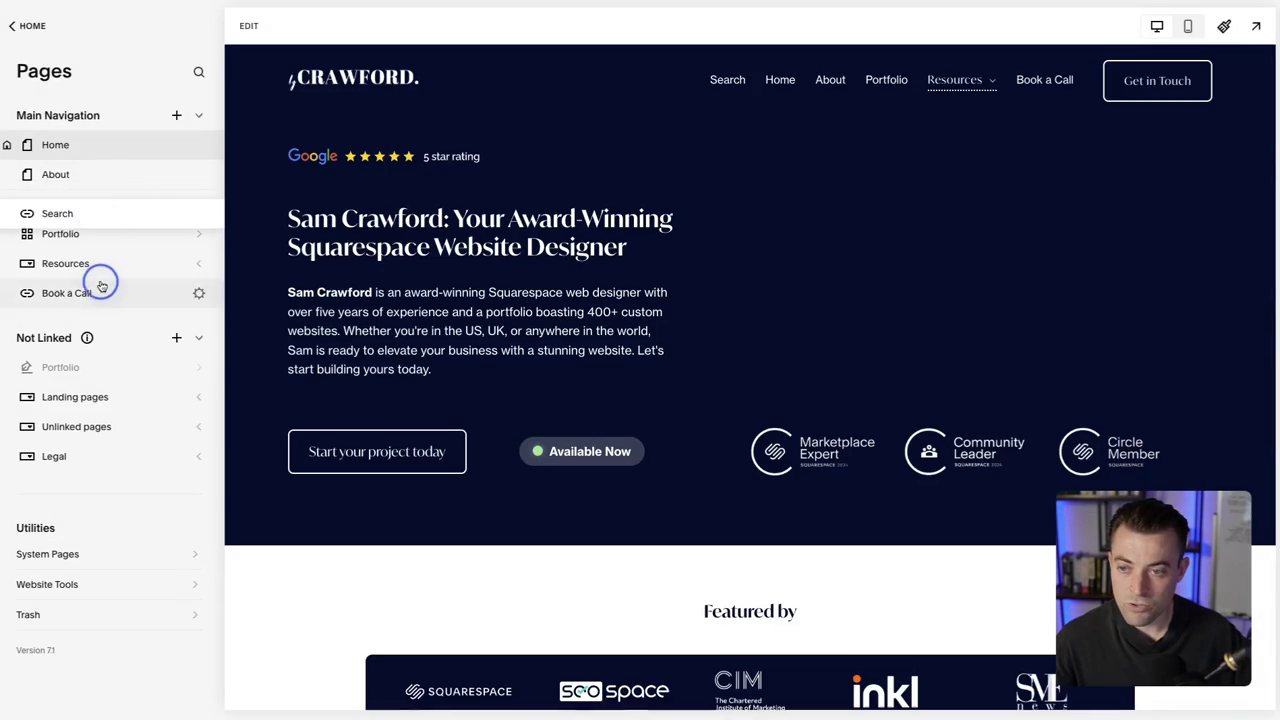
left_click_drag(101, 286, 100, 288)
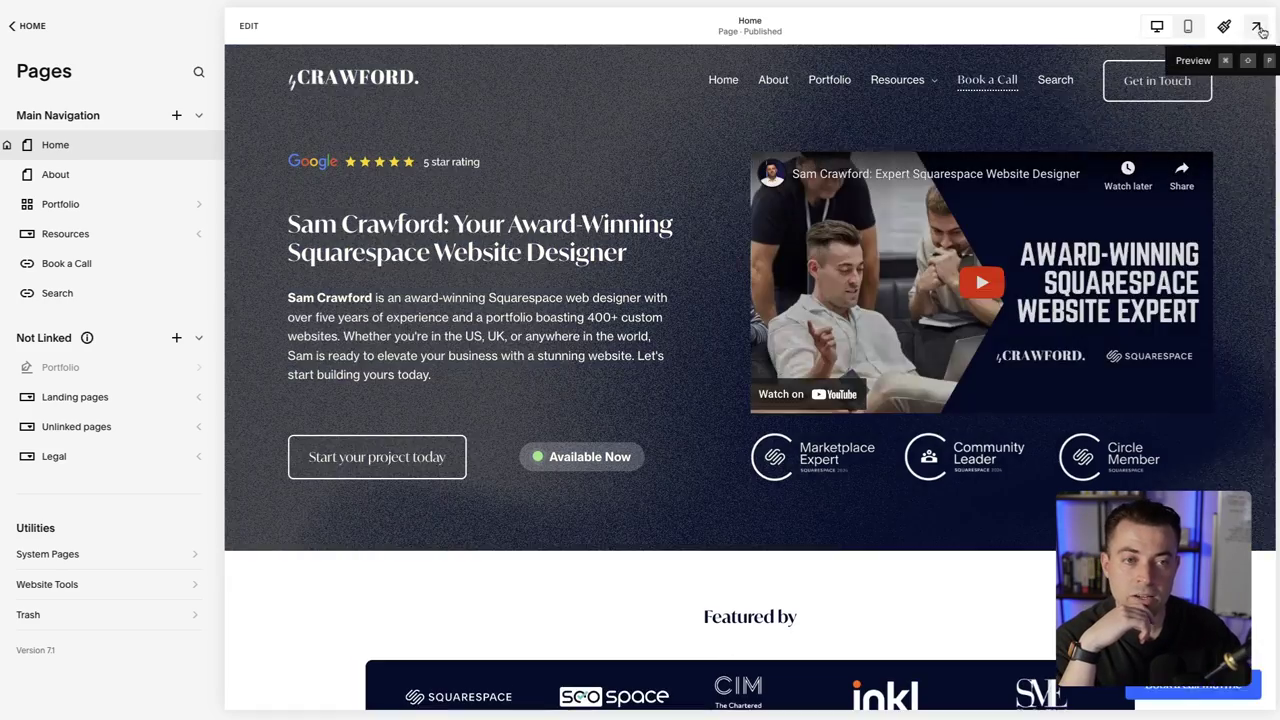
- In the full-width preview, search for about, contact, blog and portfolio, then close search
left_click(1258, 32)
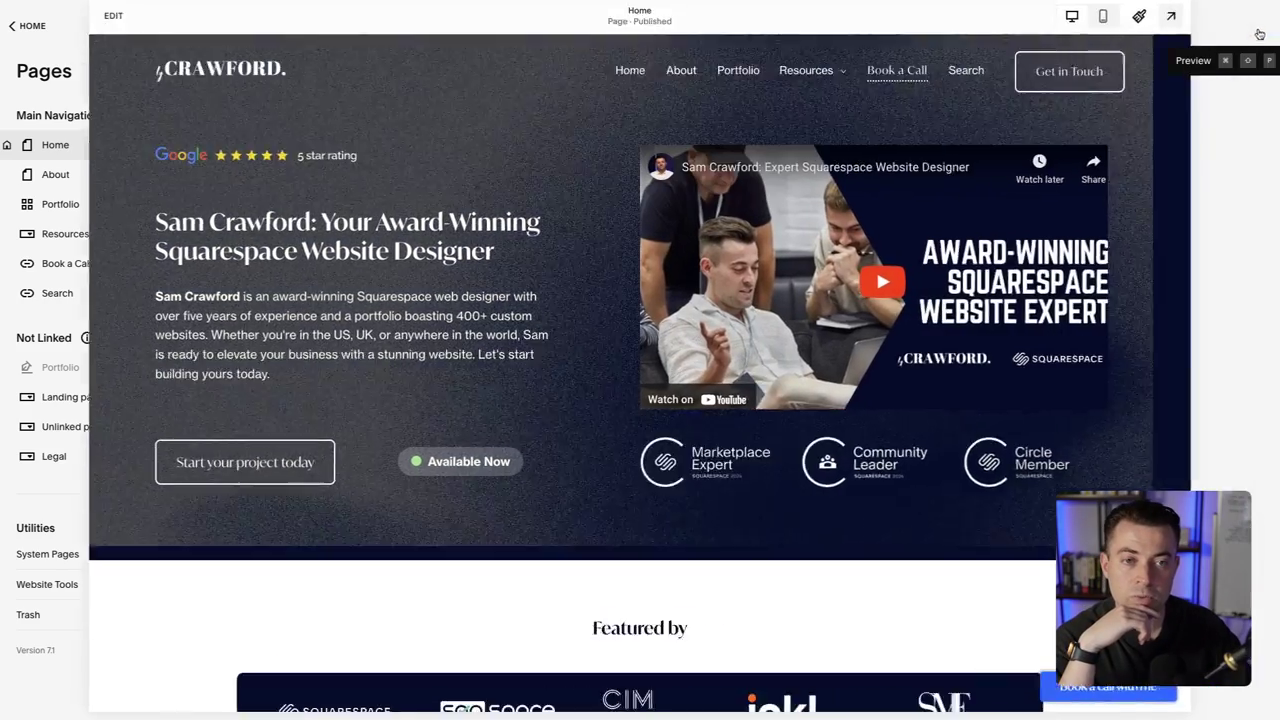
left_click(1046, 37)
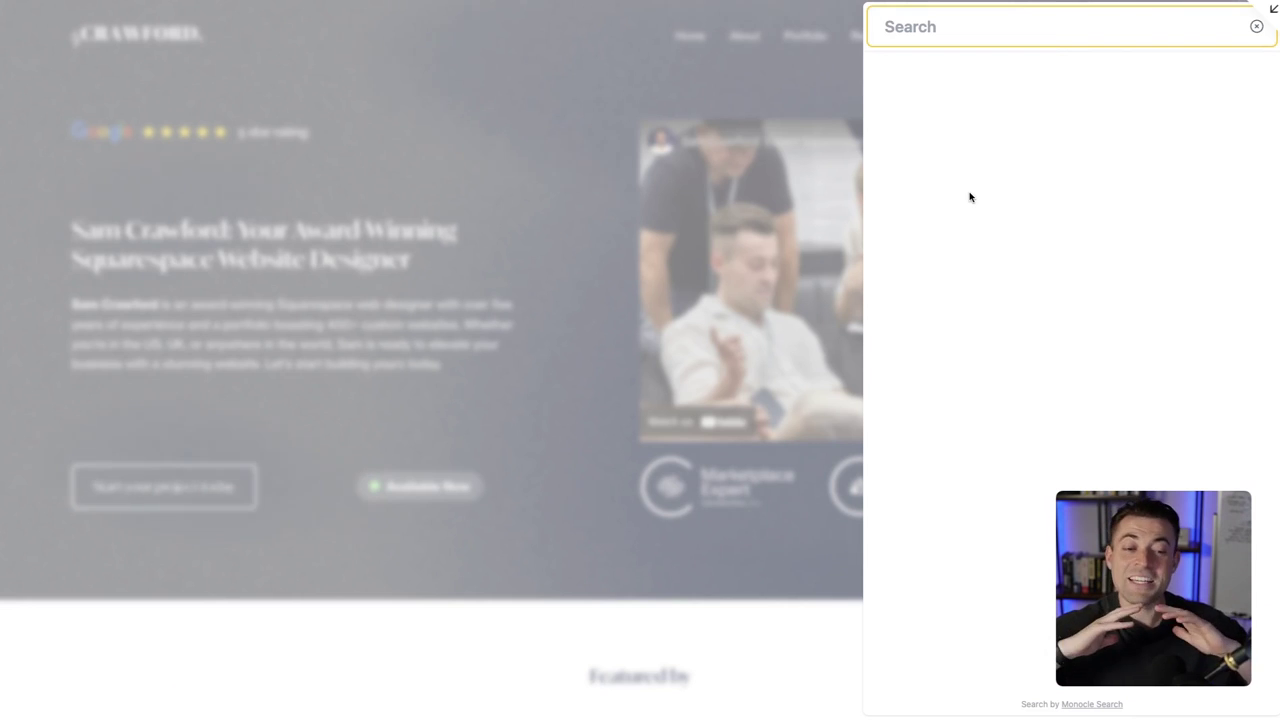
type("about")
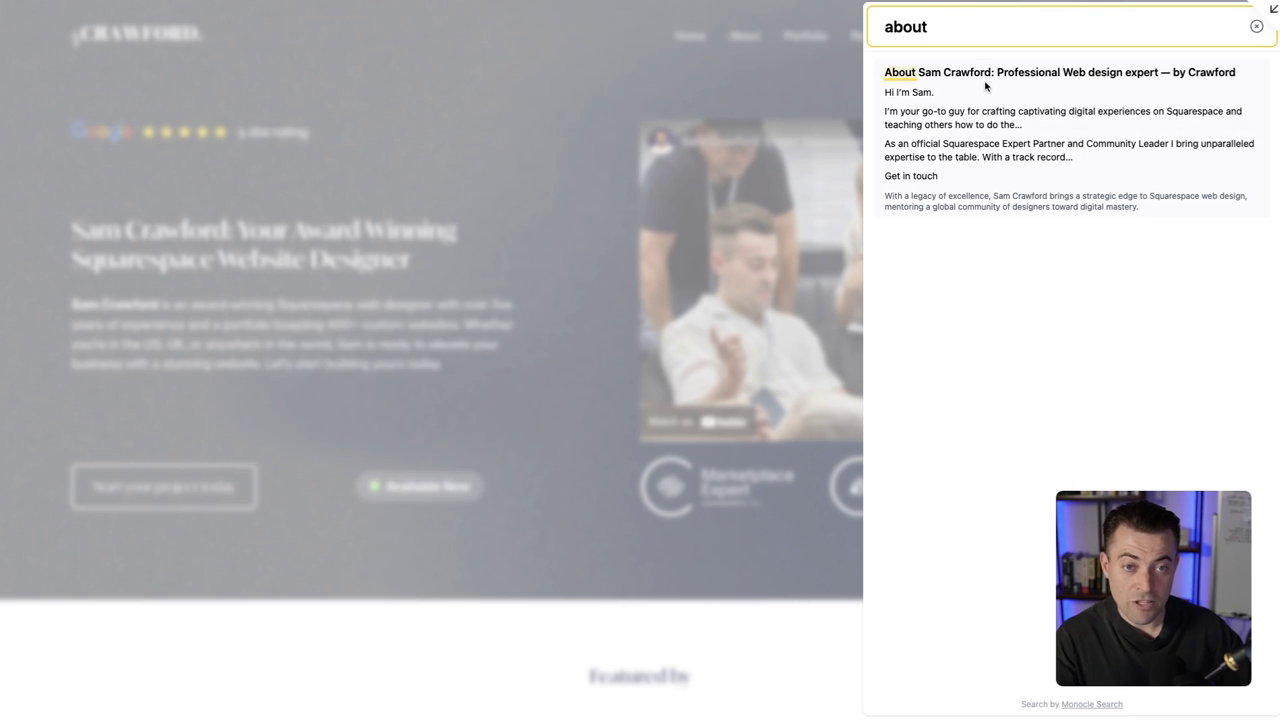
type("contact")
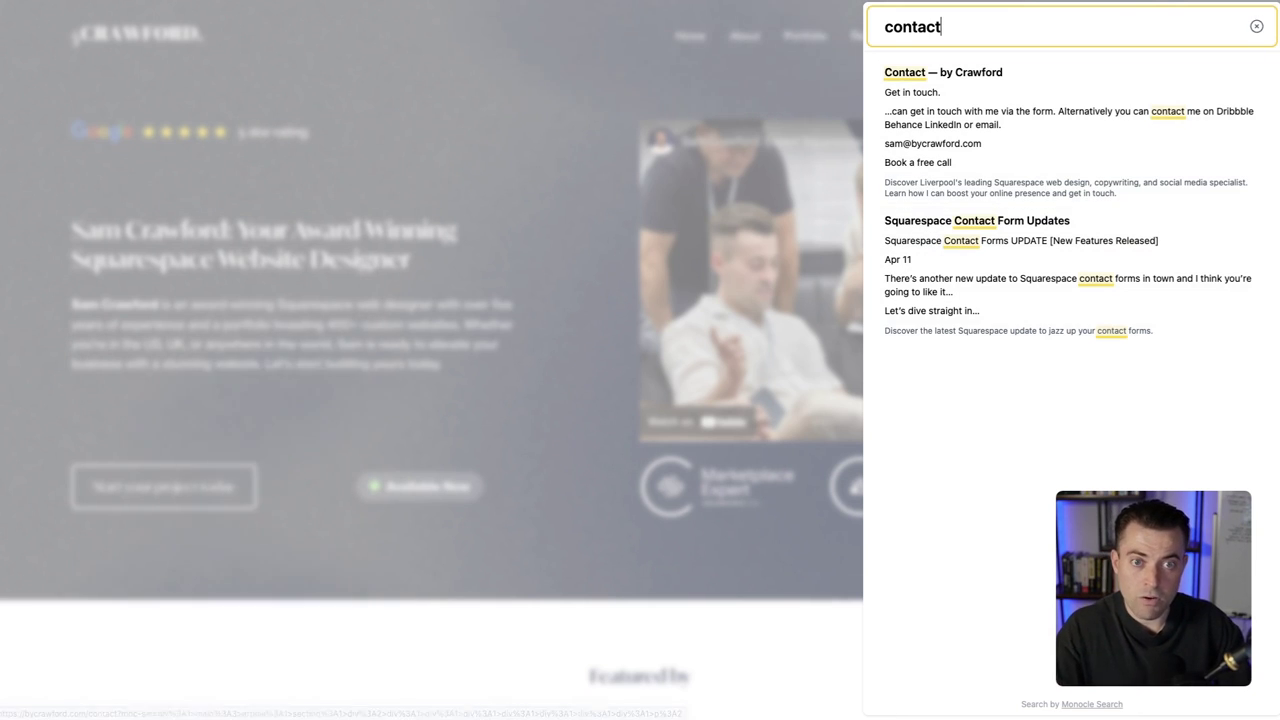
type("blog")
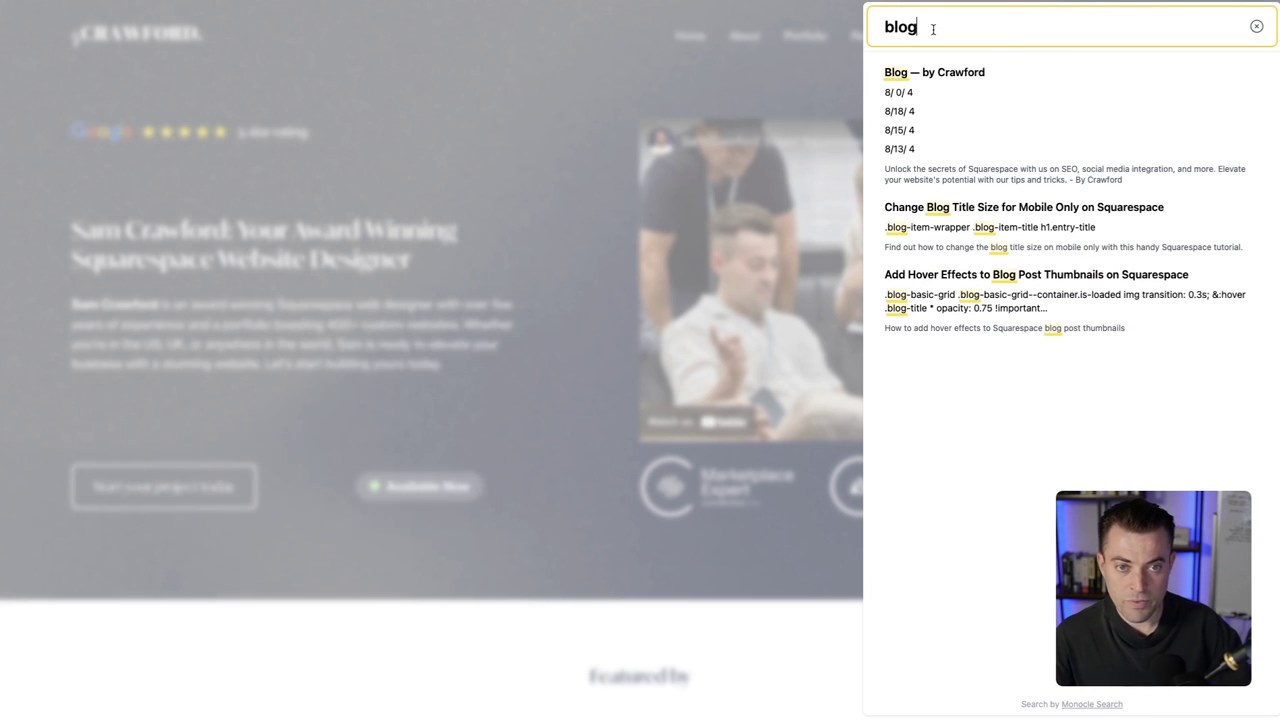
type("portfoli")
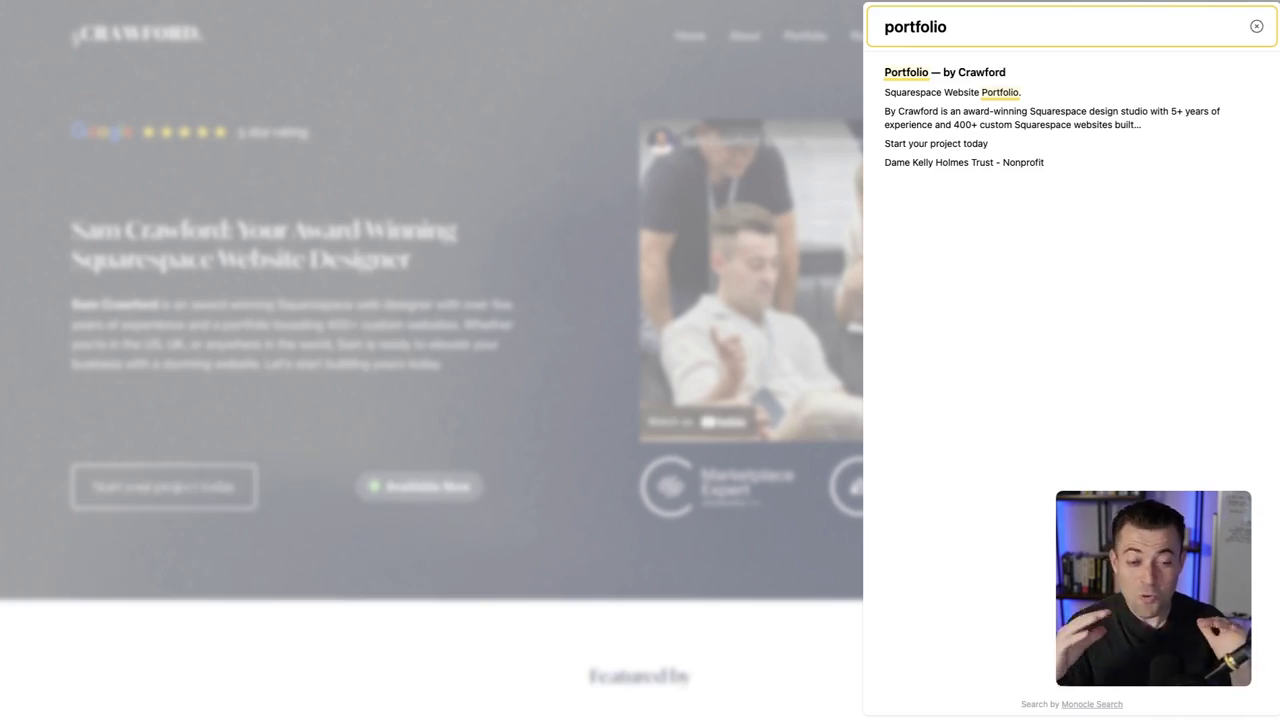
left_click(1256, 26)
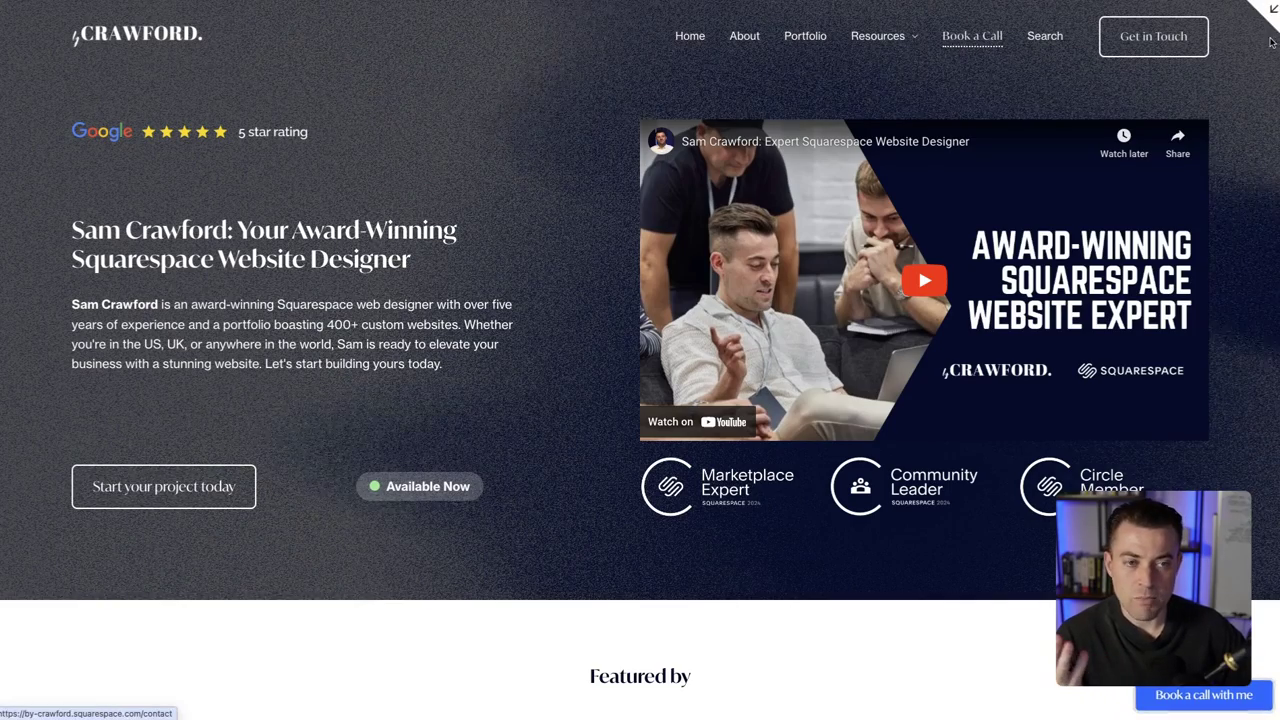
- Rename the Search navigation link to a magnifying-glass emoji and reopen the search panel
left_click(1273, 10)
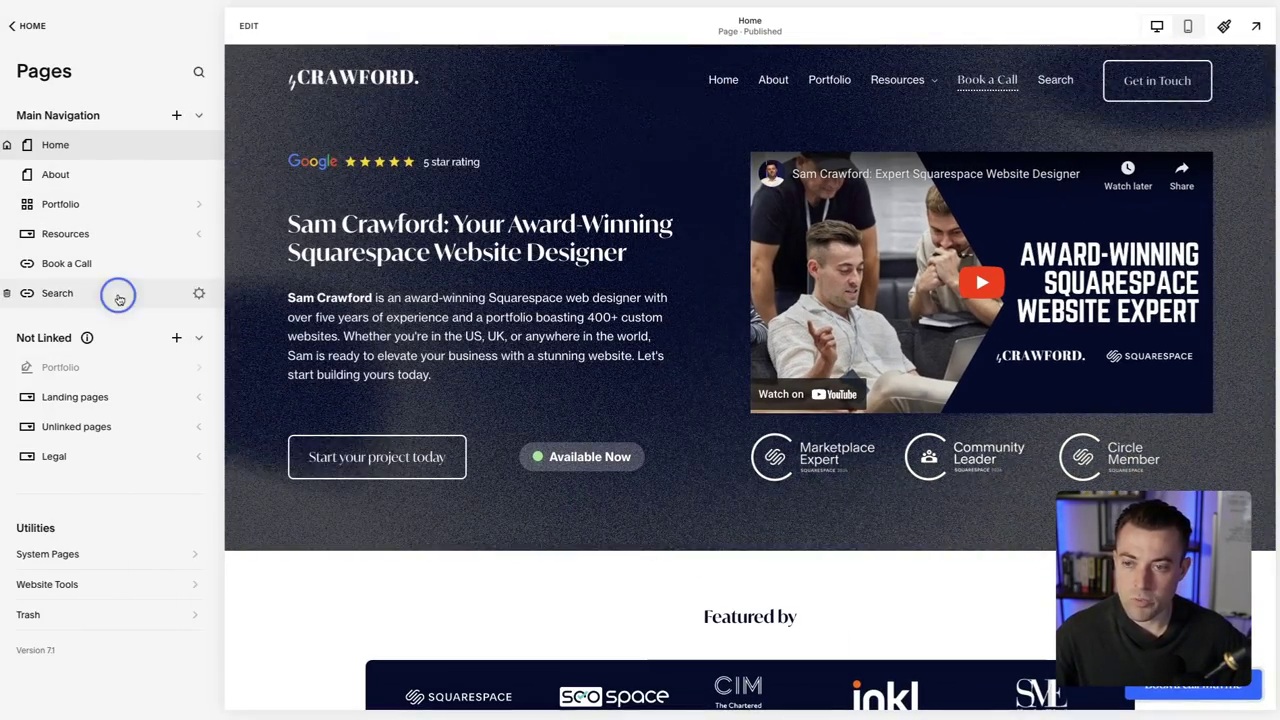
double_click(118, 295)
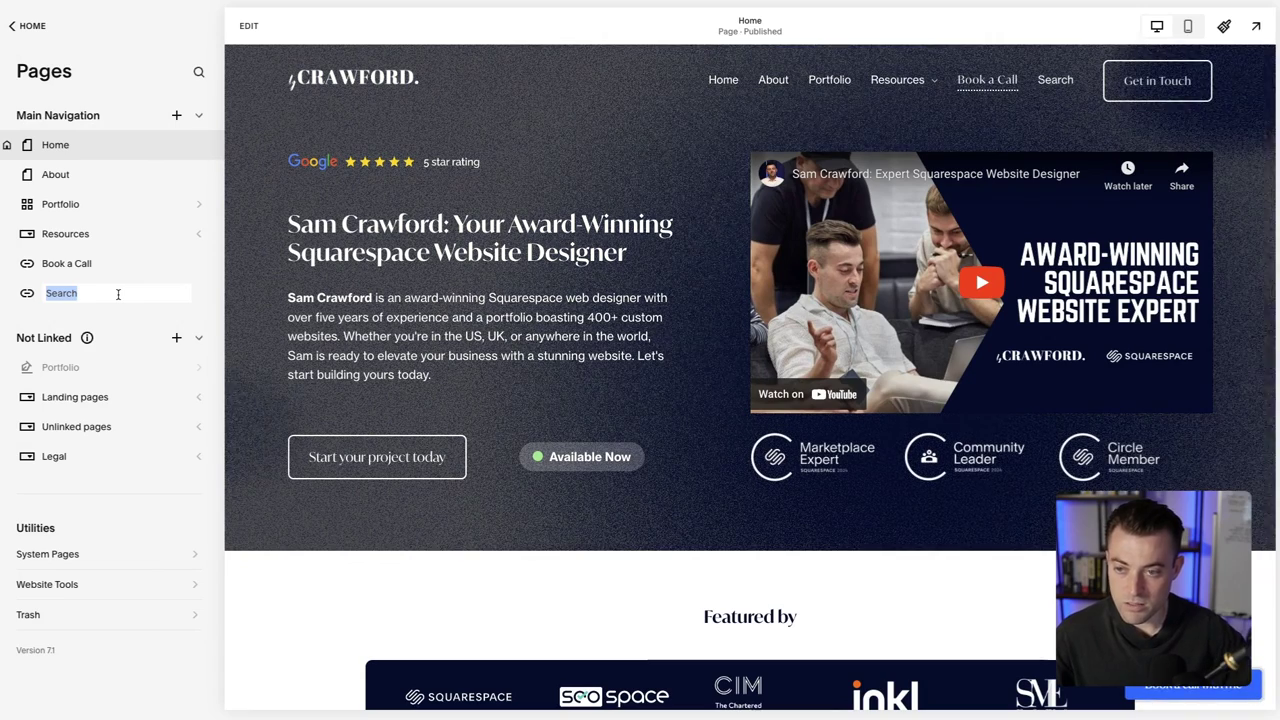
left_click(118, 294)
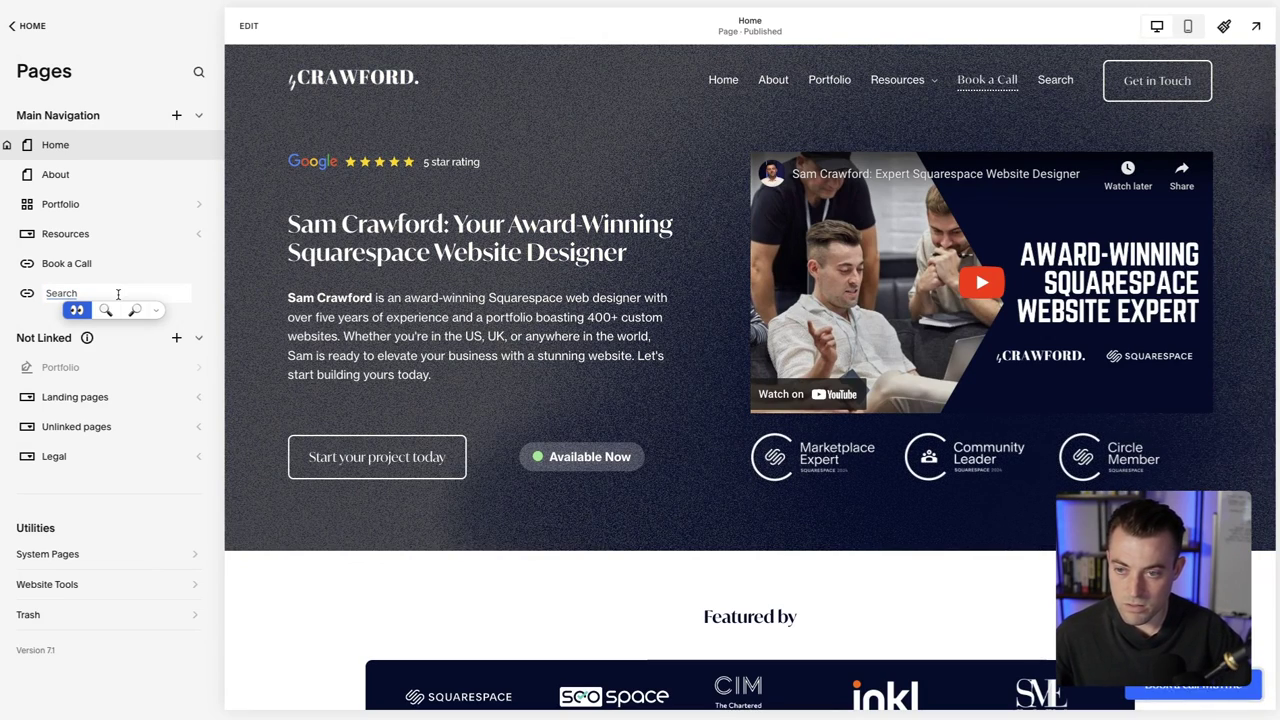
left_click(135, 311)
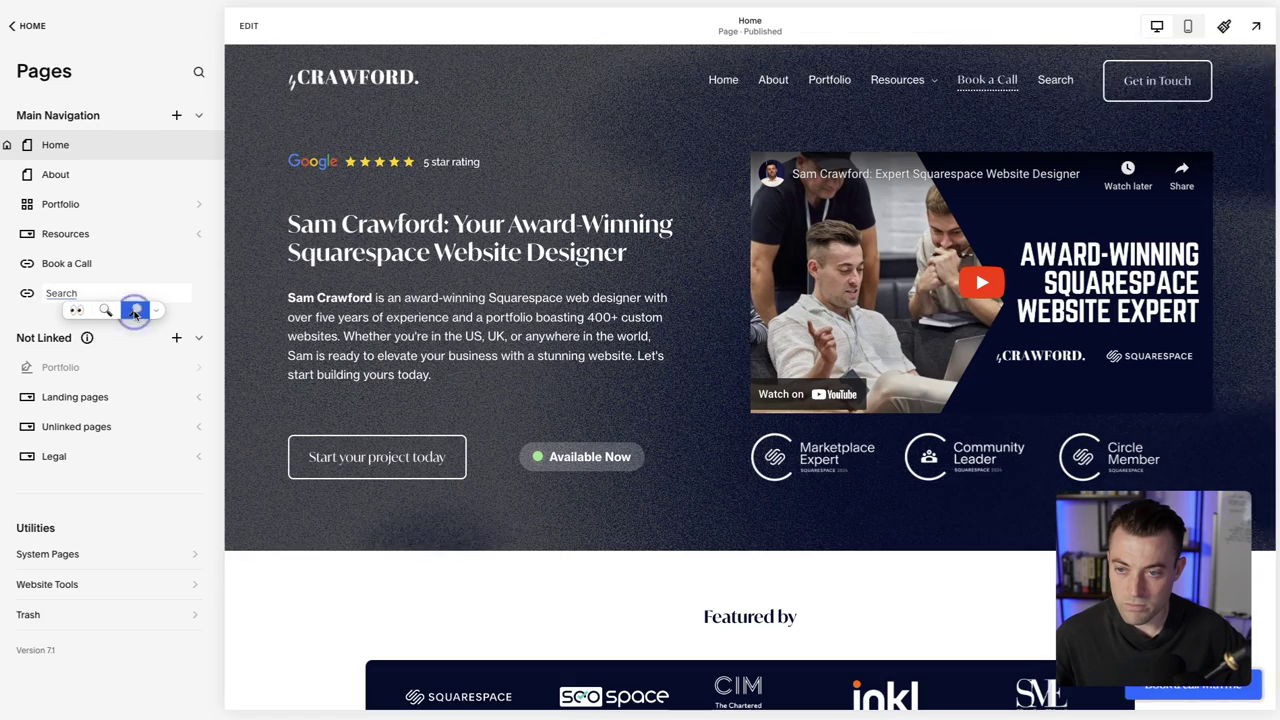
key("Return")
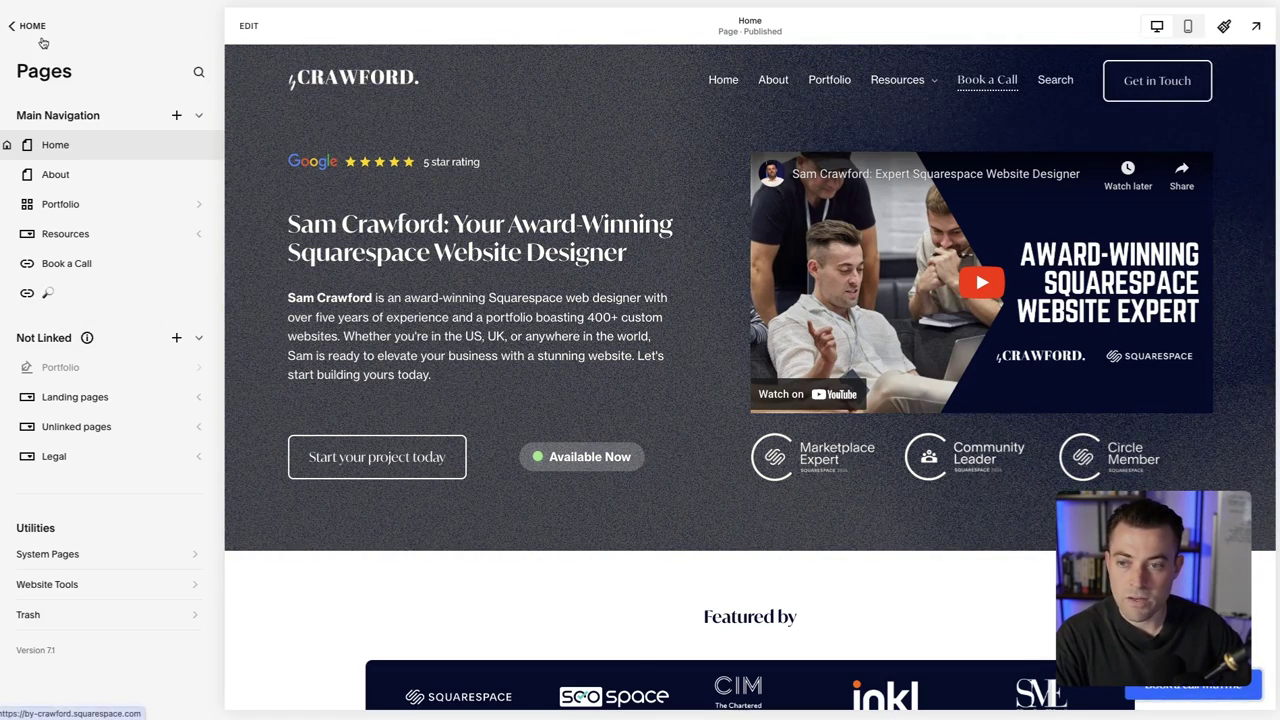
left_click(1055, 37)
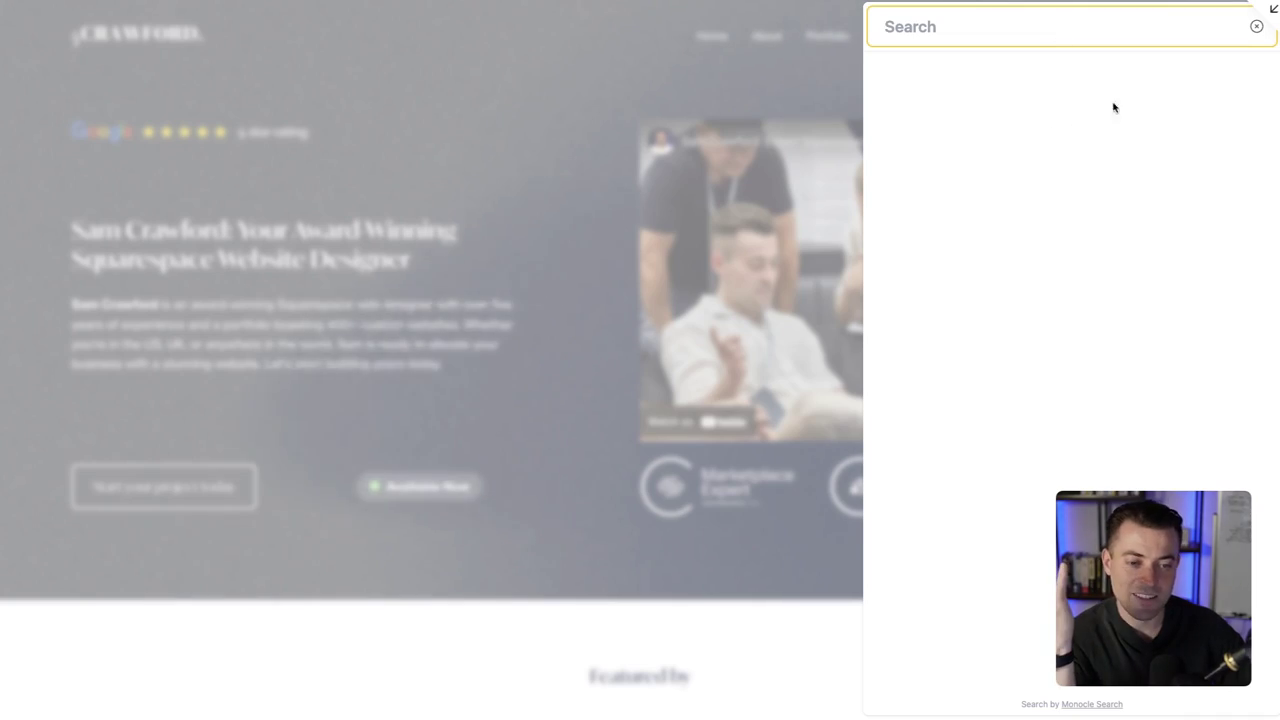
- Close the search panel, then reopen it from the magnifying-glass link on the live site
key("Escape")
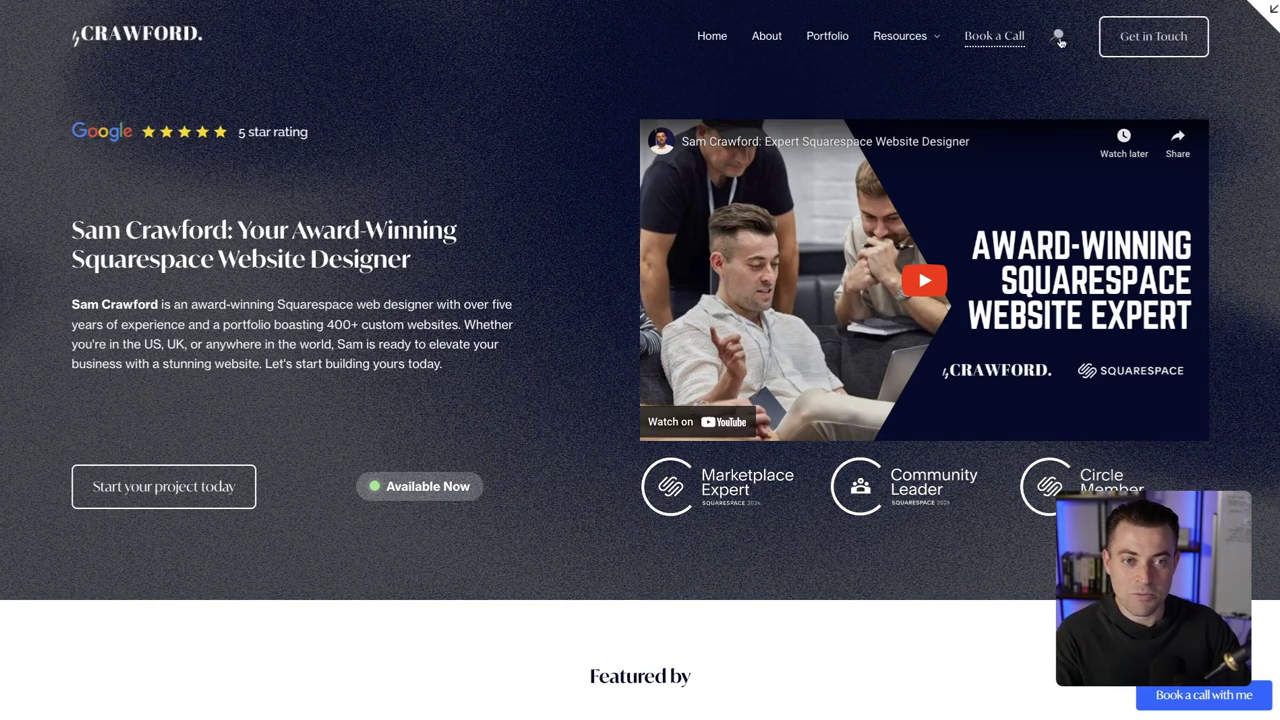
left_click(1057, 36)
- Search the live site for 'dame kelly' and scroll through the Dame Kelly Holmes Trust result
key("ctrl+t")
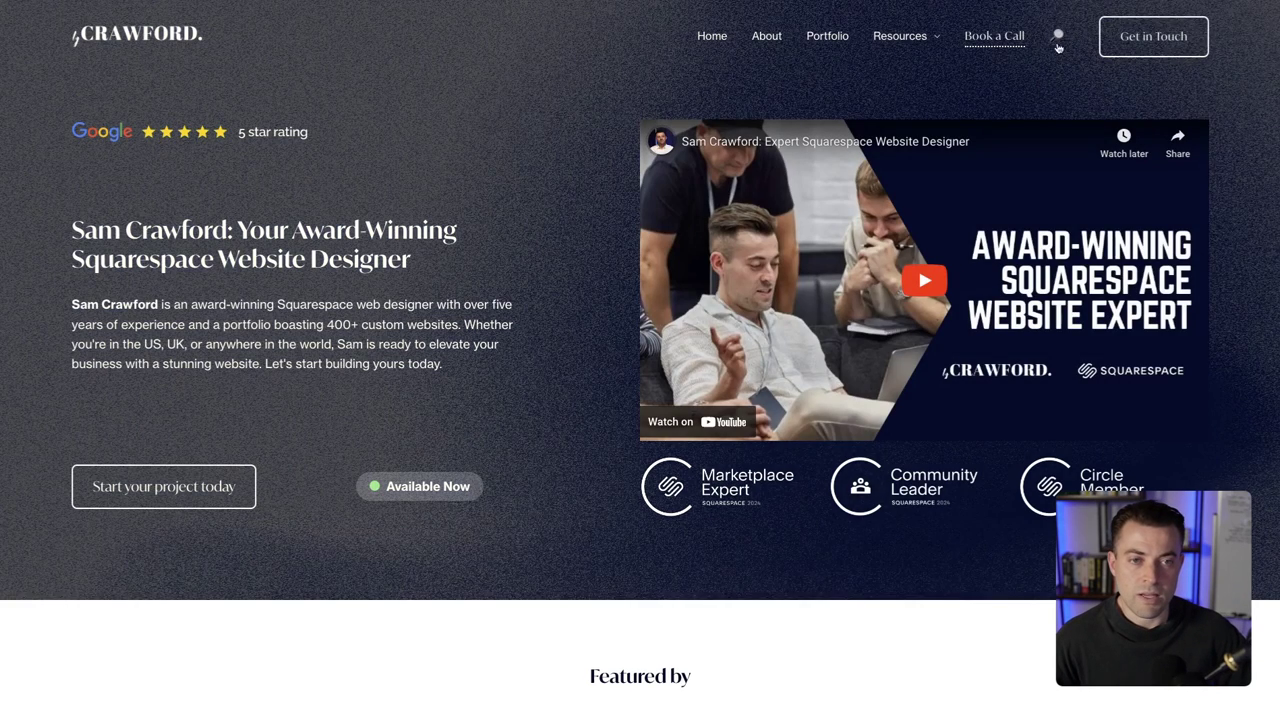
left_click(1056, 36)
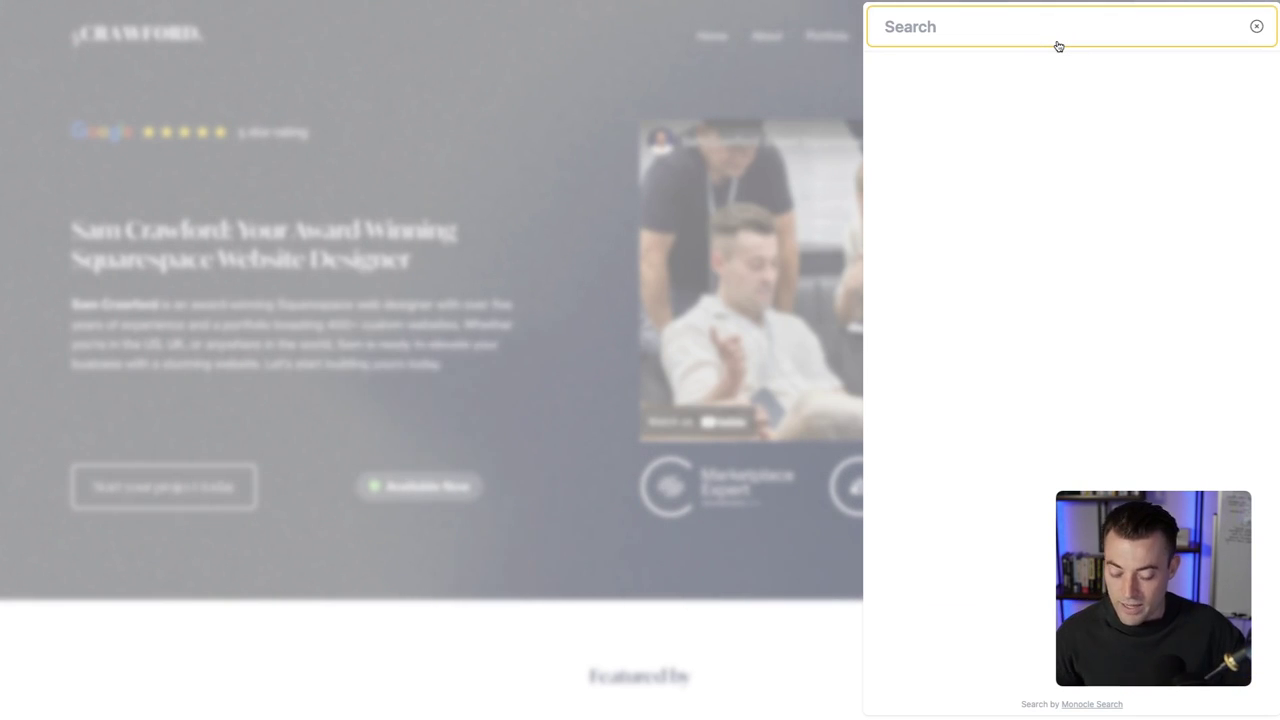
type("dame kelly")
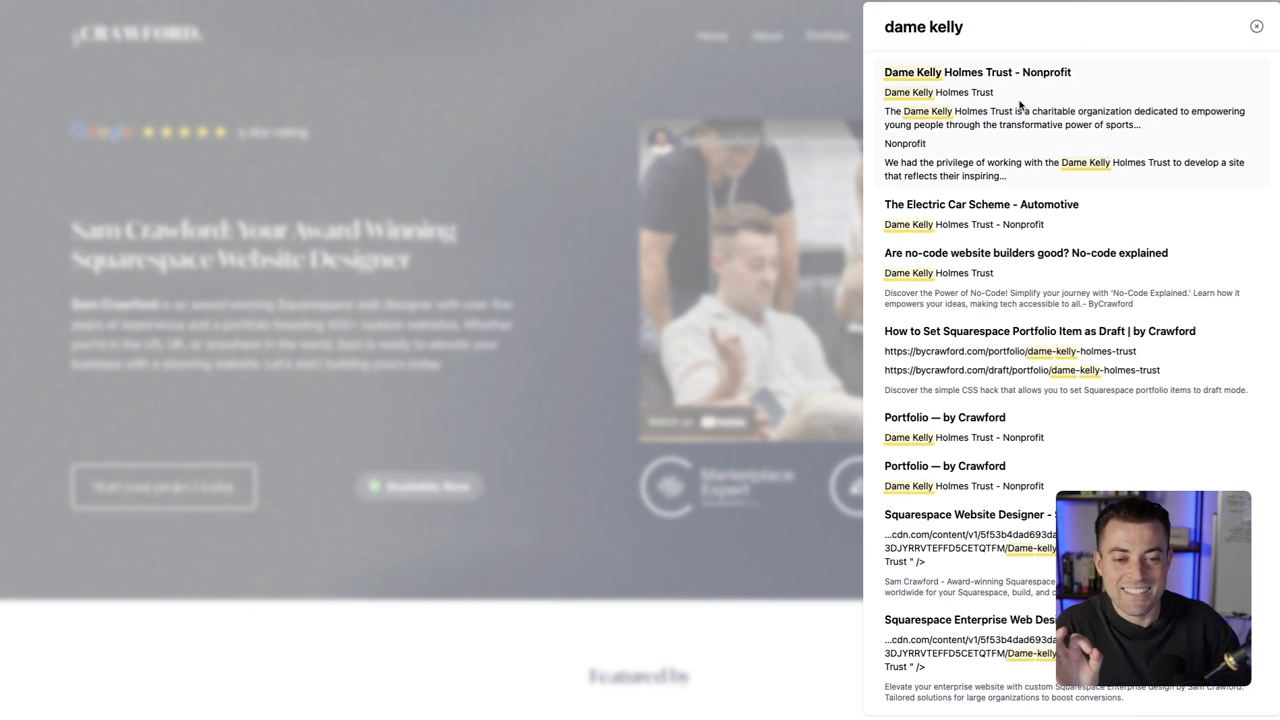
left_click(1014, 84)
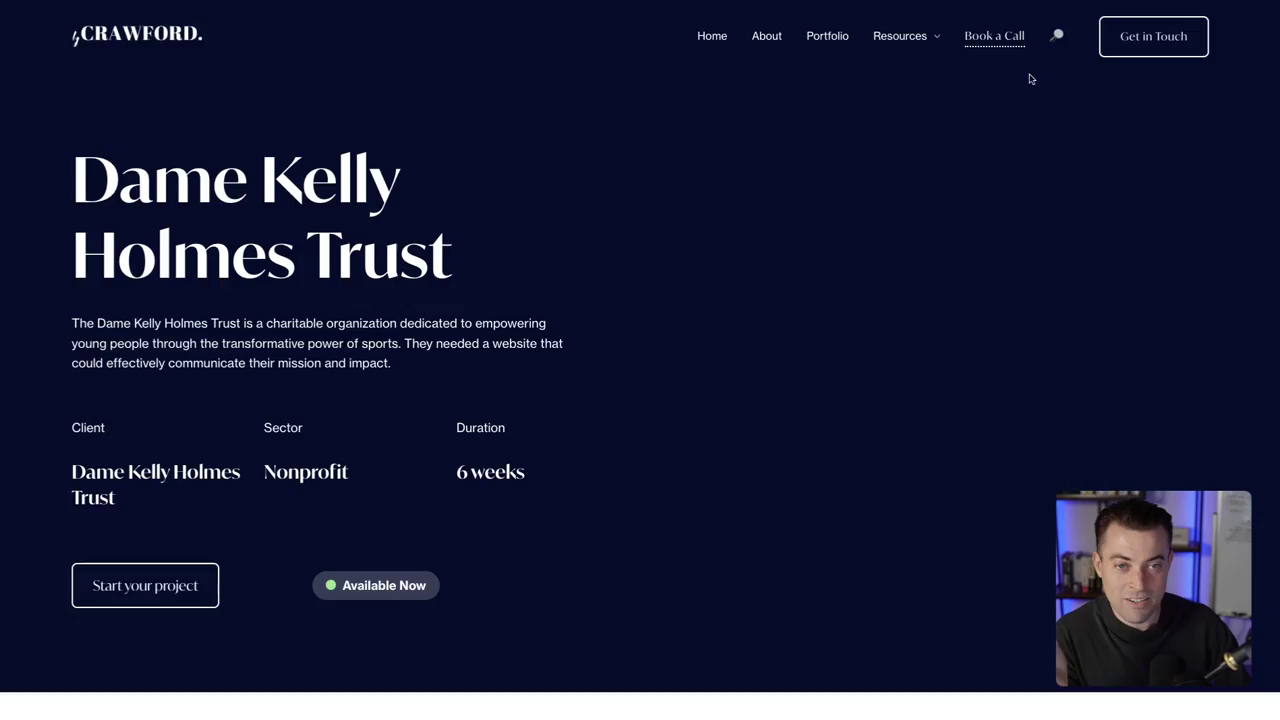
scroll(789, 268, "down", 3)
scroll(789, 268, "down", 5)
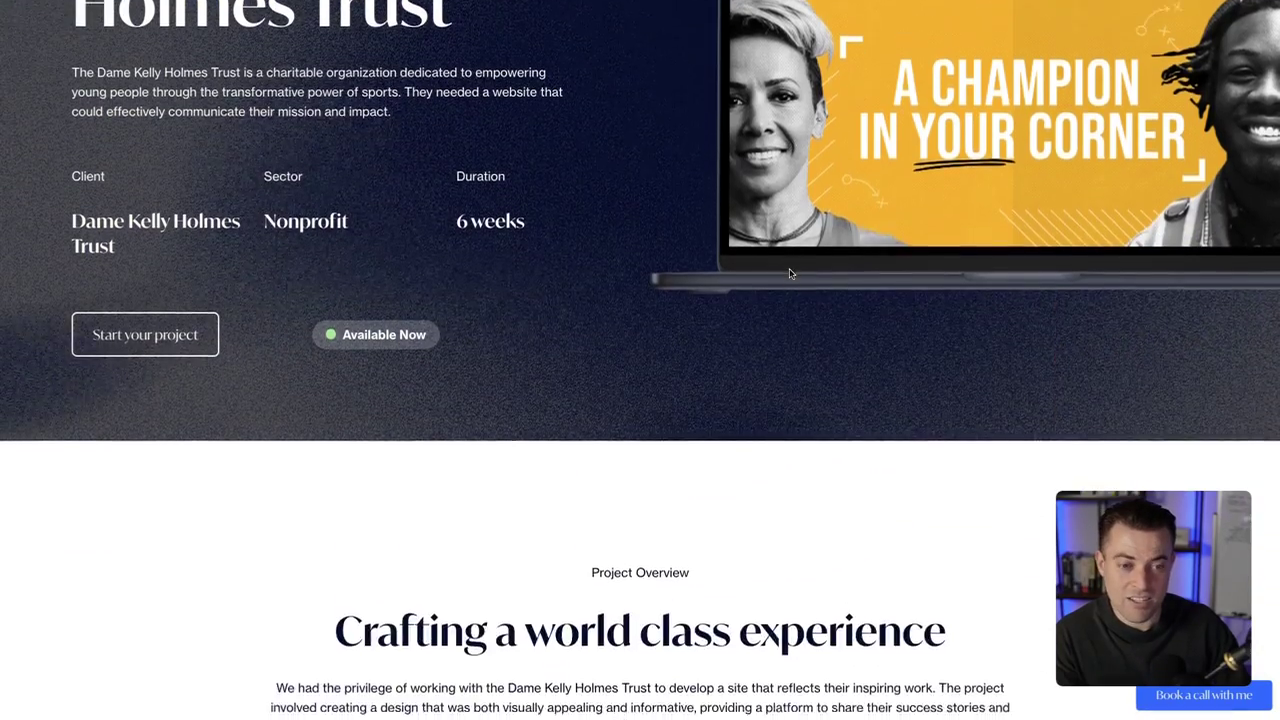
scroll(789, 268, "down", 10)
scroll(789, 268, "down", 5)
scroll(789, 272, "down", 5)
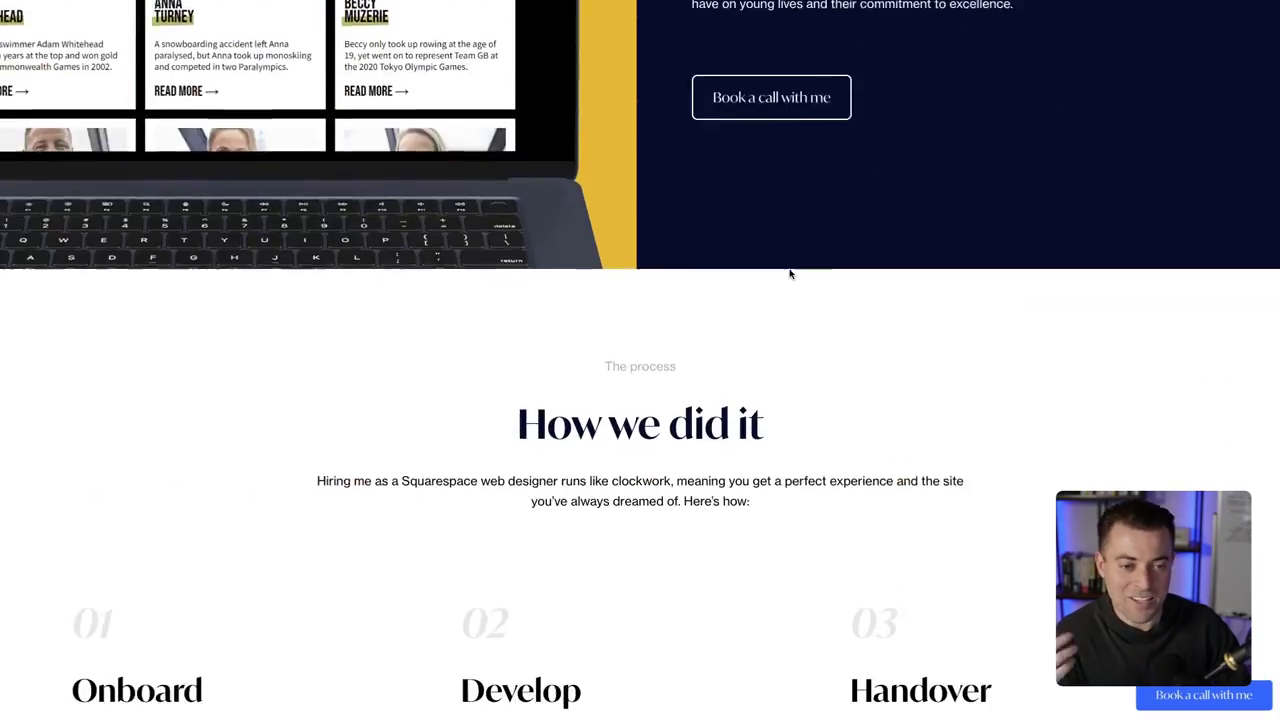
scroll(789, 272, "down", 2)
scroll(789, 272, "down", 1)
scroll(789, 272, "down", 7)
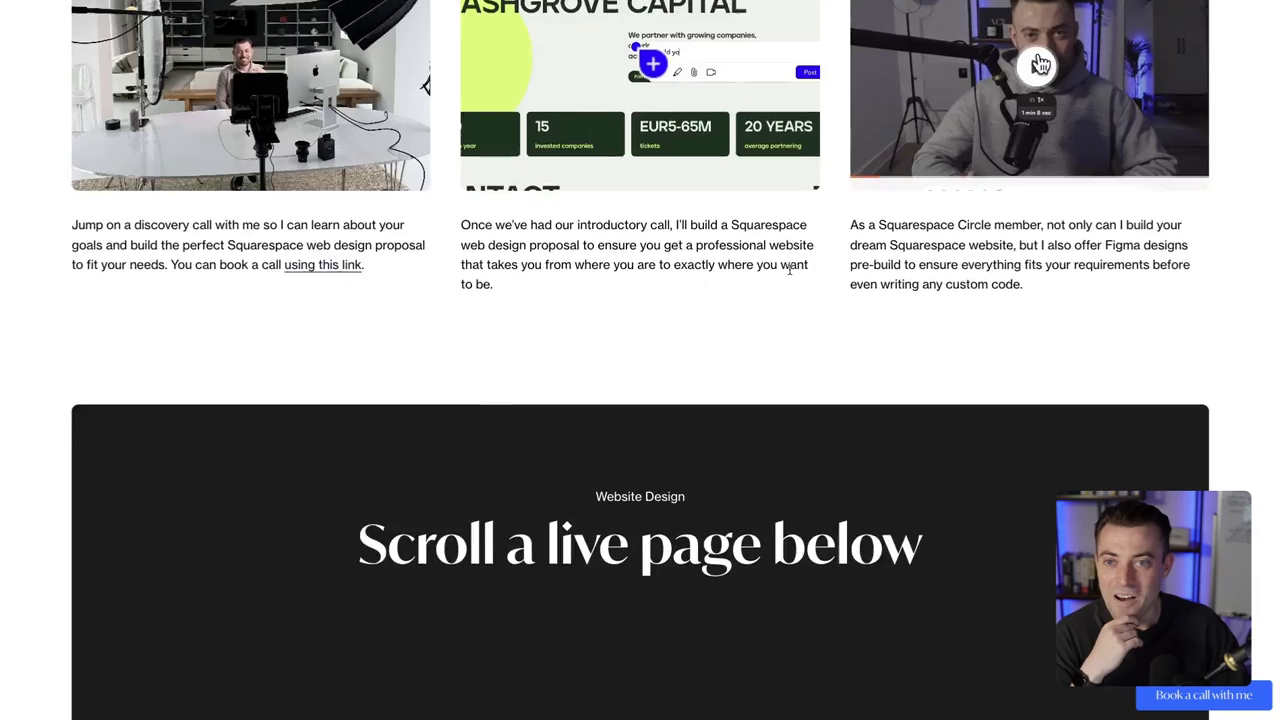
scroll(789, 272, "down", 5)
scroll(789, 272, "down", 5)
scroll(789, 272, "down", 5)
scroll(789, 272, "down", 5)
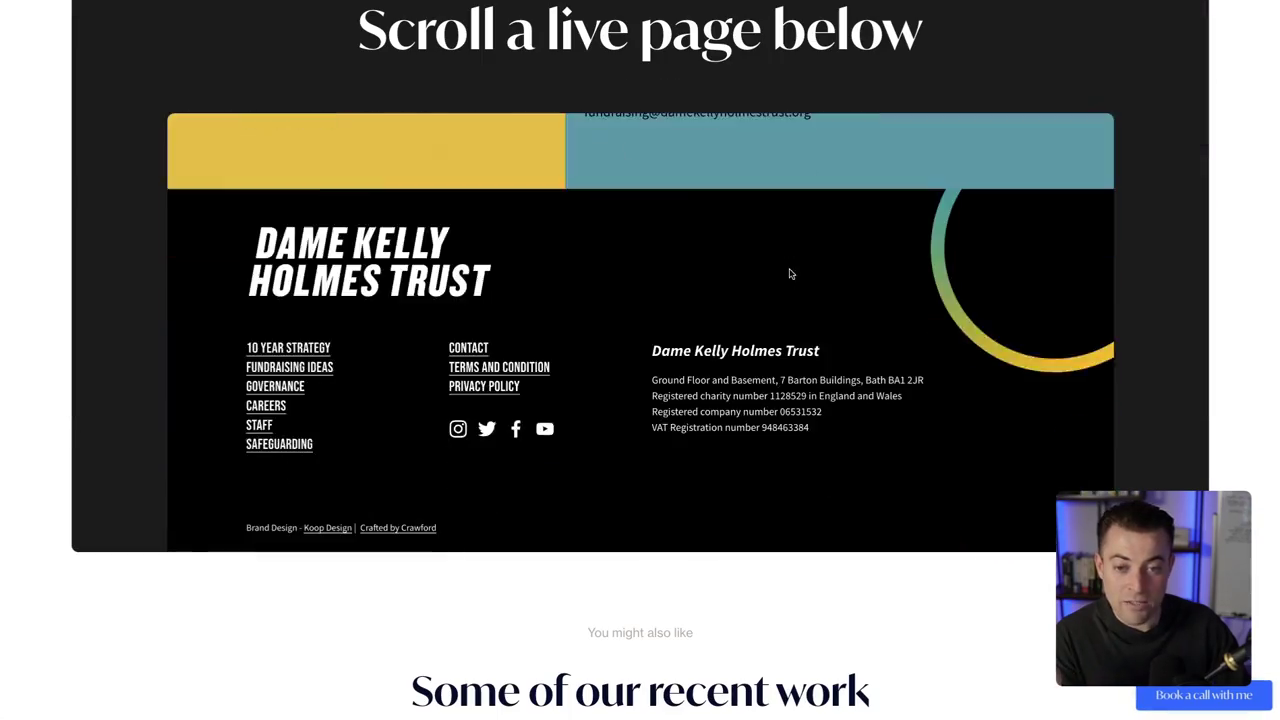
scroll(789, 272, "down", 2)
scroll(789, 272, "down", 3)
scroll(789, 270, "down", 4)
scroll(789, 270, "down", 5)
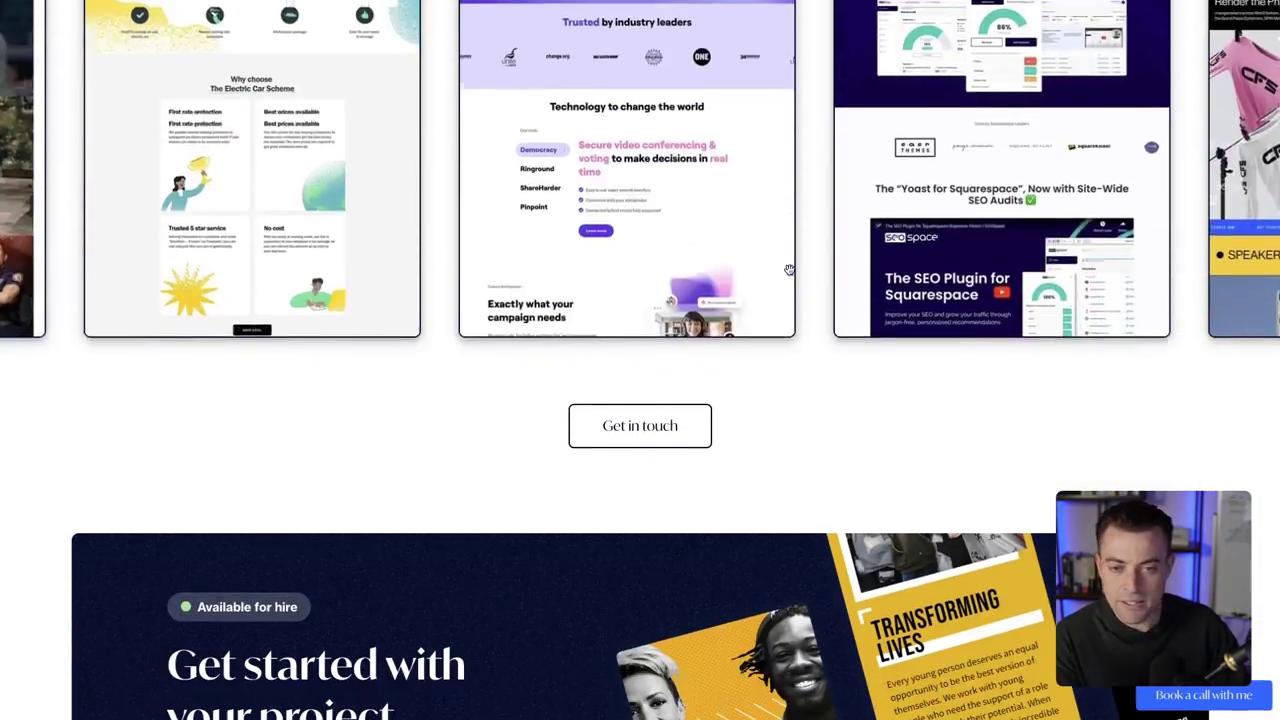
scroll(789, 270, "down", 5)
scroll(677, 348, "down", 5)
scroll(677, 348, "down", 1)
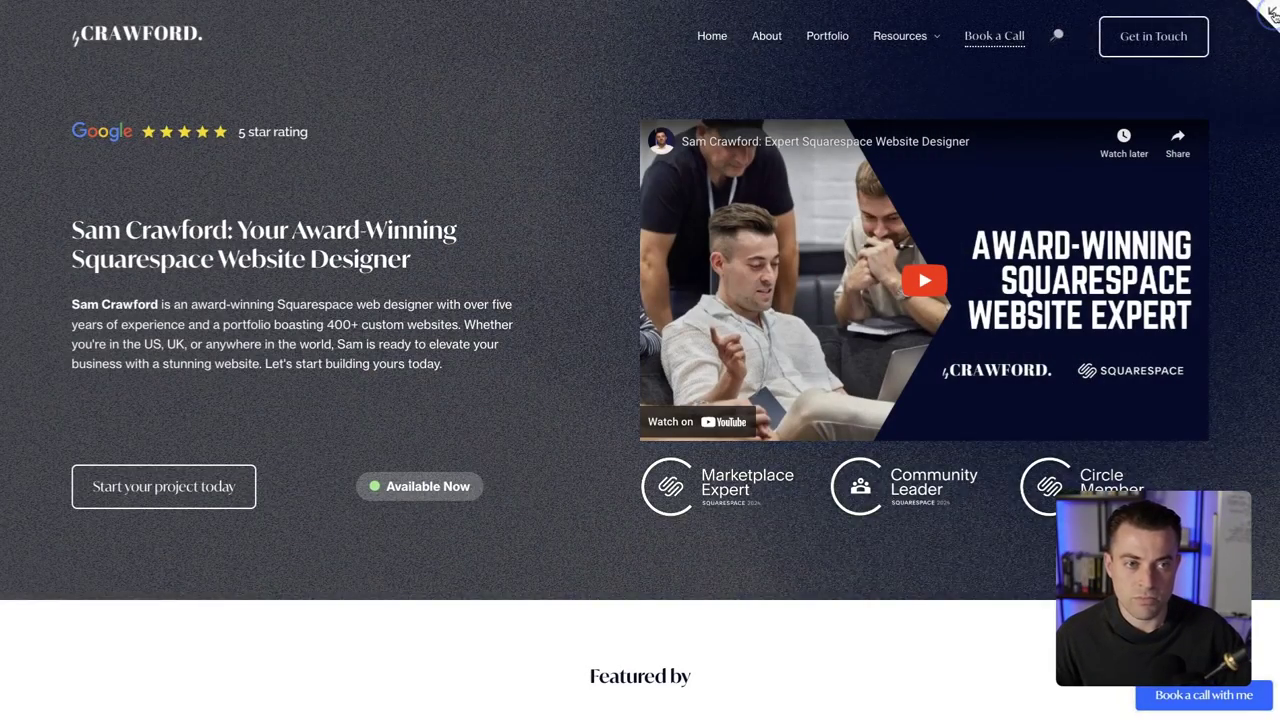
- Back in the editor, delete the magnifying-glass search link from Main Navigation
left_click(1273, 9)
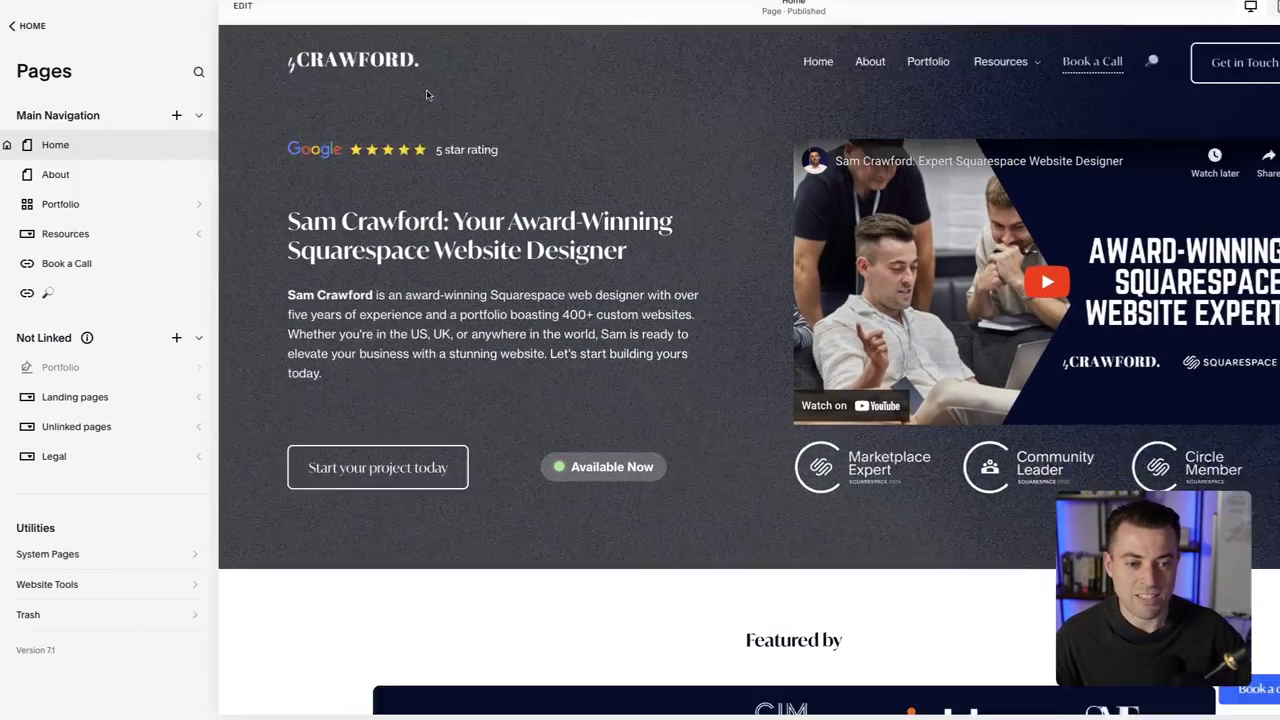
left_click(248, 25)
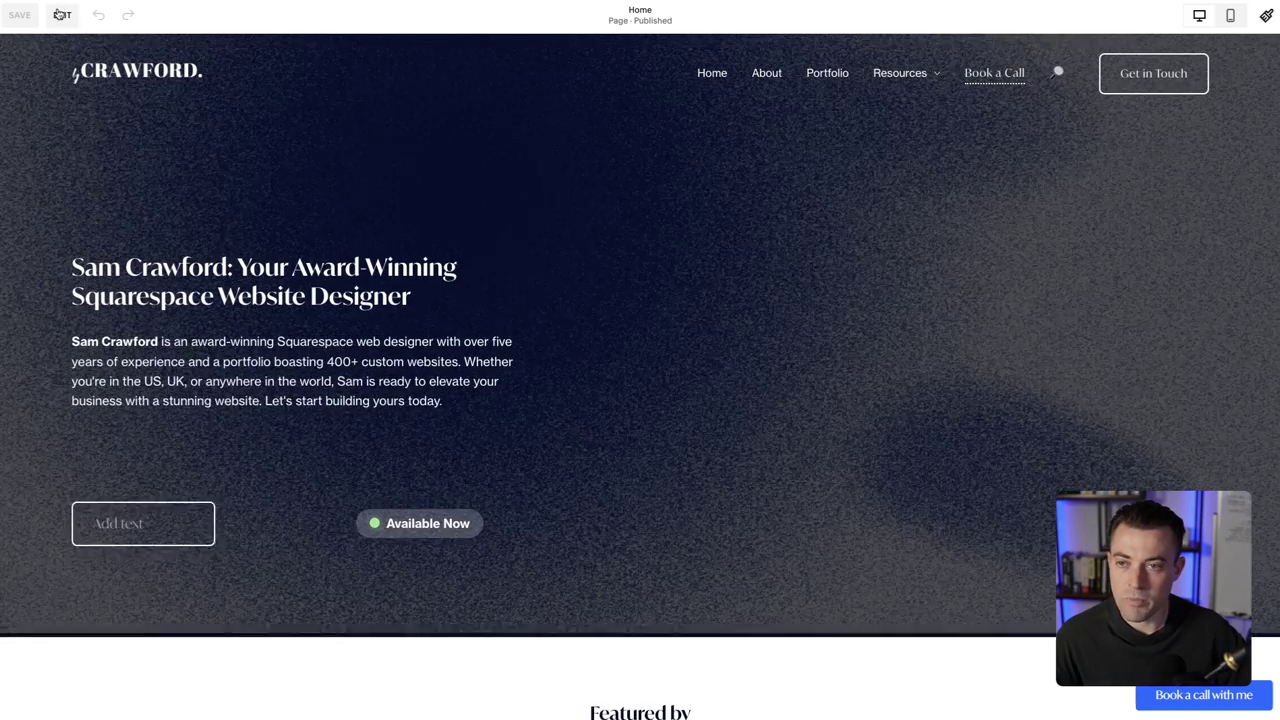
left_click(62, 14)
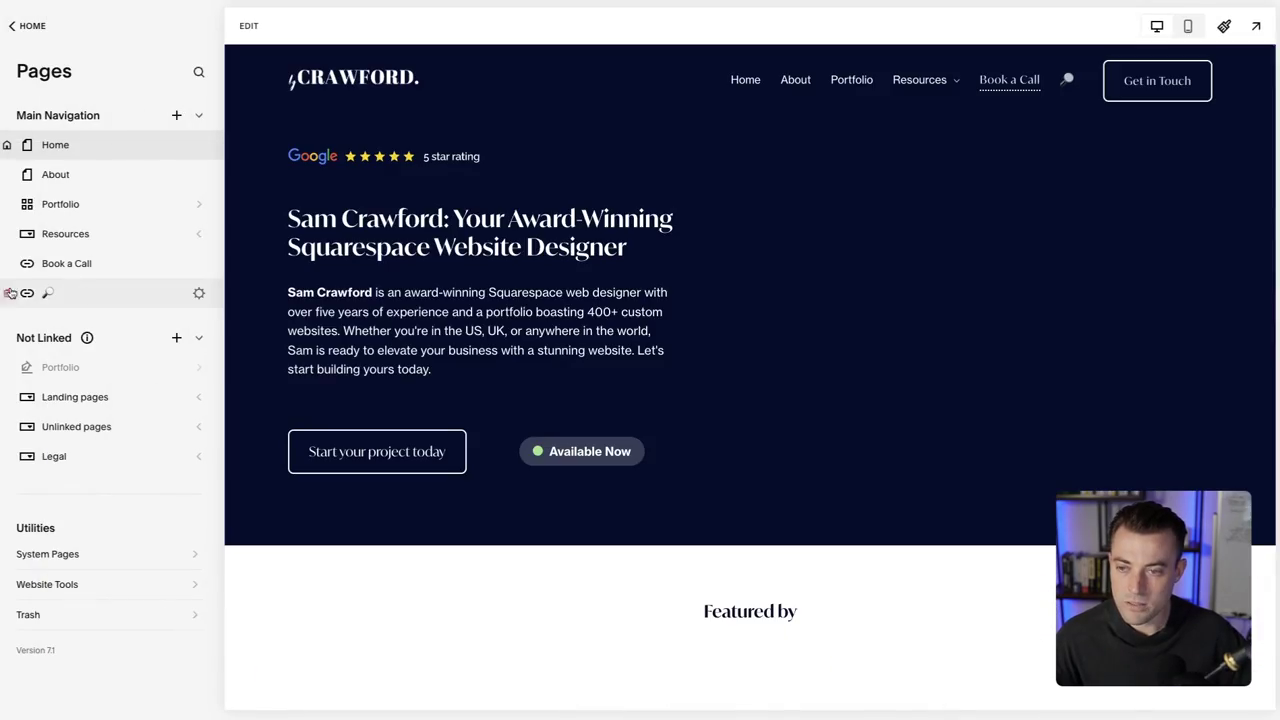
left_click(198, 293)
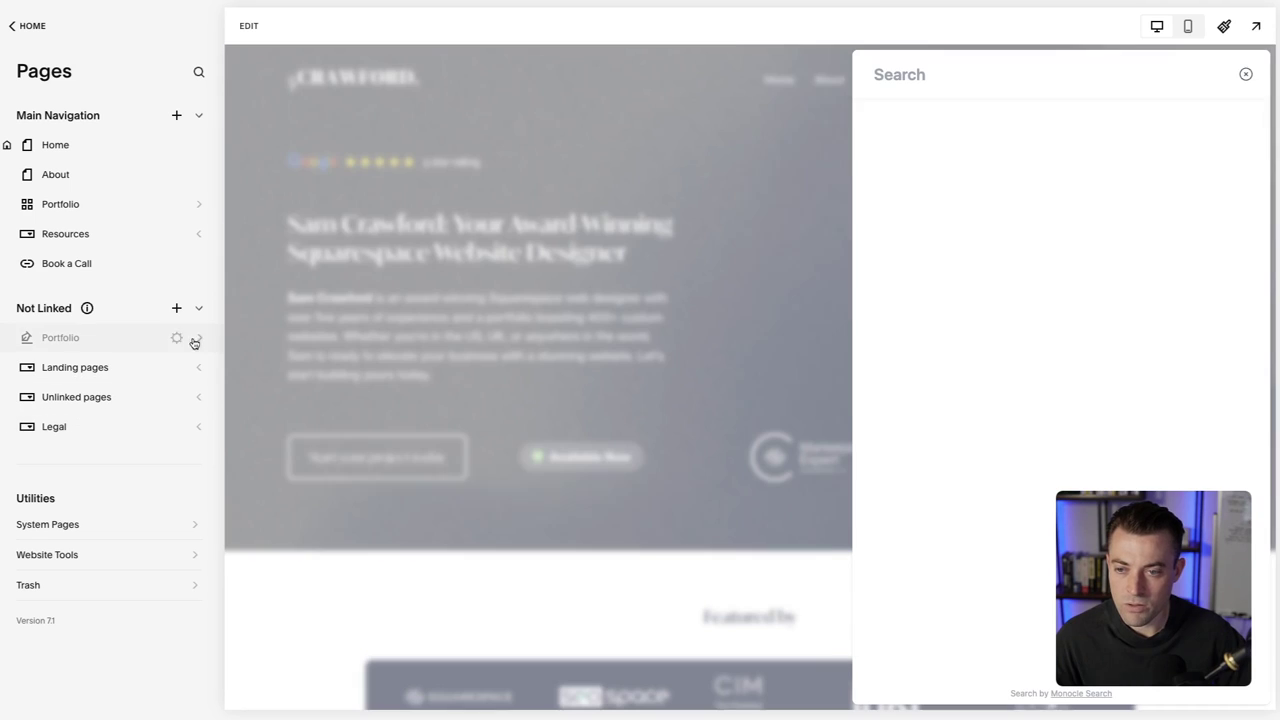
- Add a blank page named New Page under Not Linked
left_click(176, 308)
left_click(260, 180)
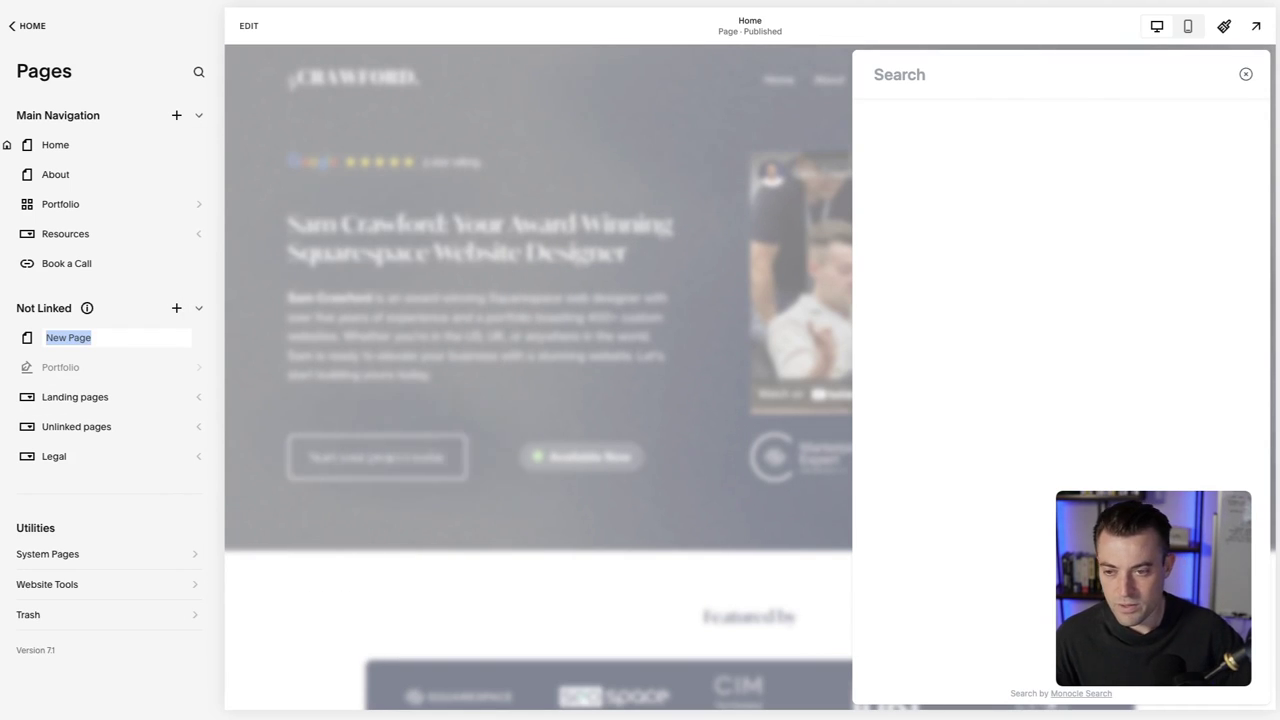
key("Return")
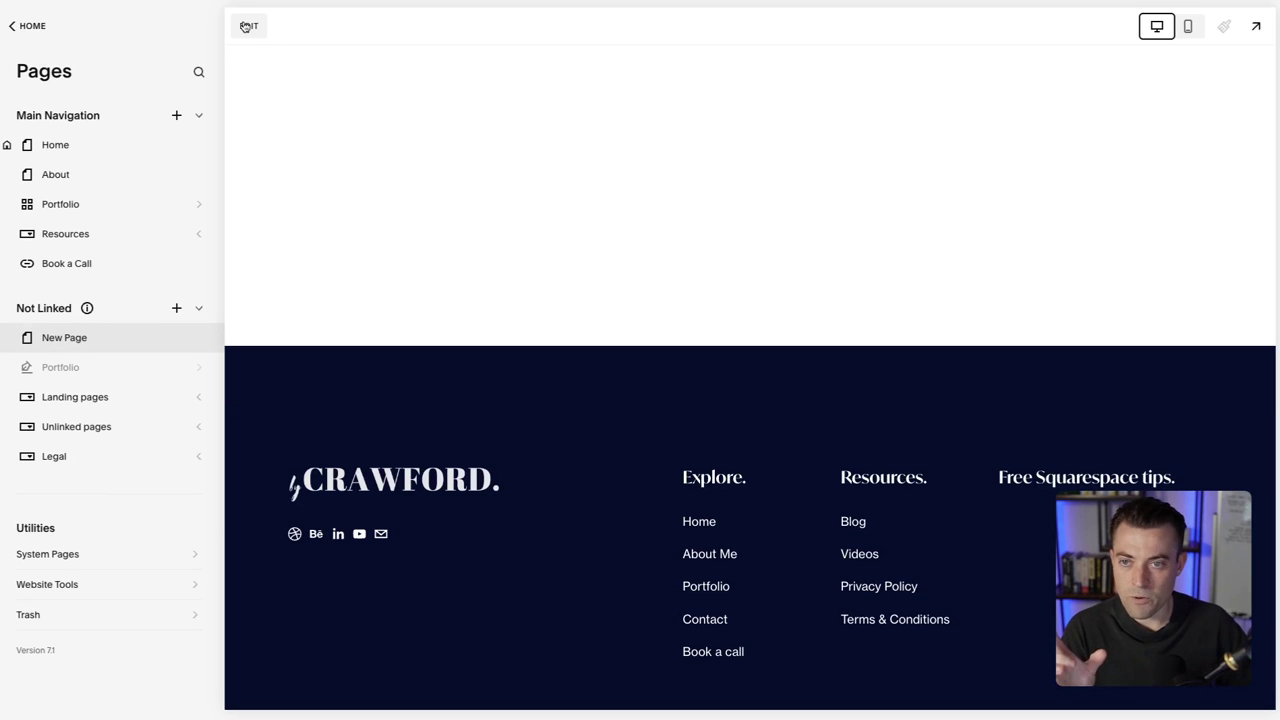
- Add a blank section to New Page holding a Search block stretched across most of the page
left_click(646, 248)
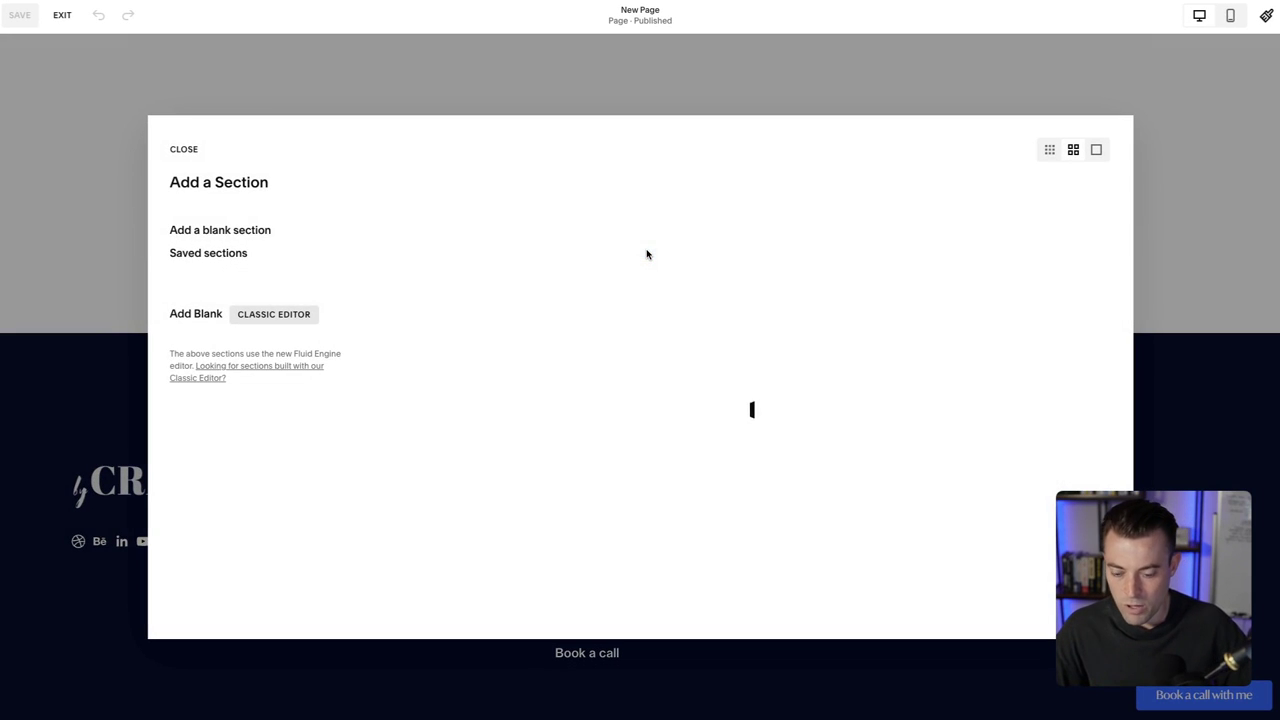
left_click(254, 238)
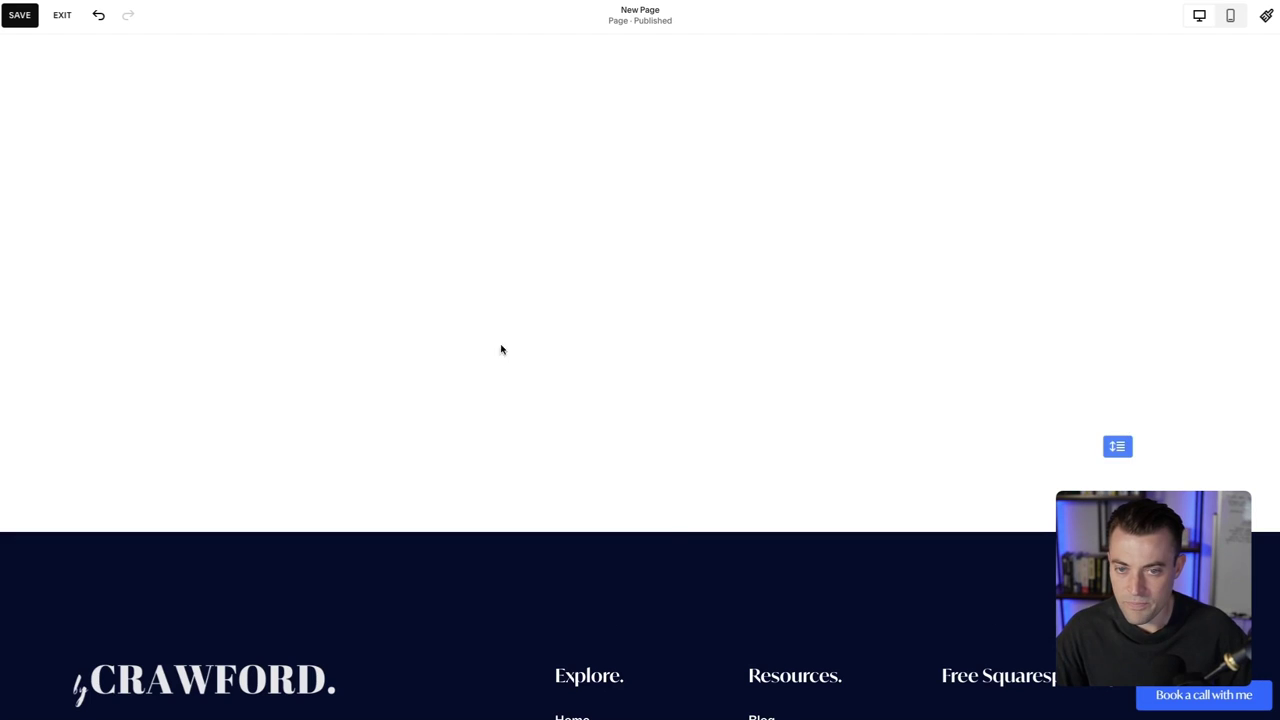
left_click(92, 143)
type("search")
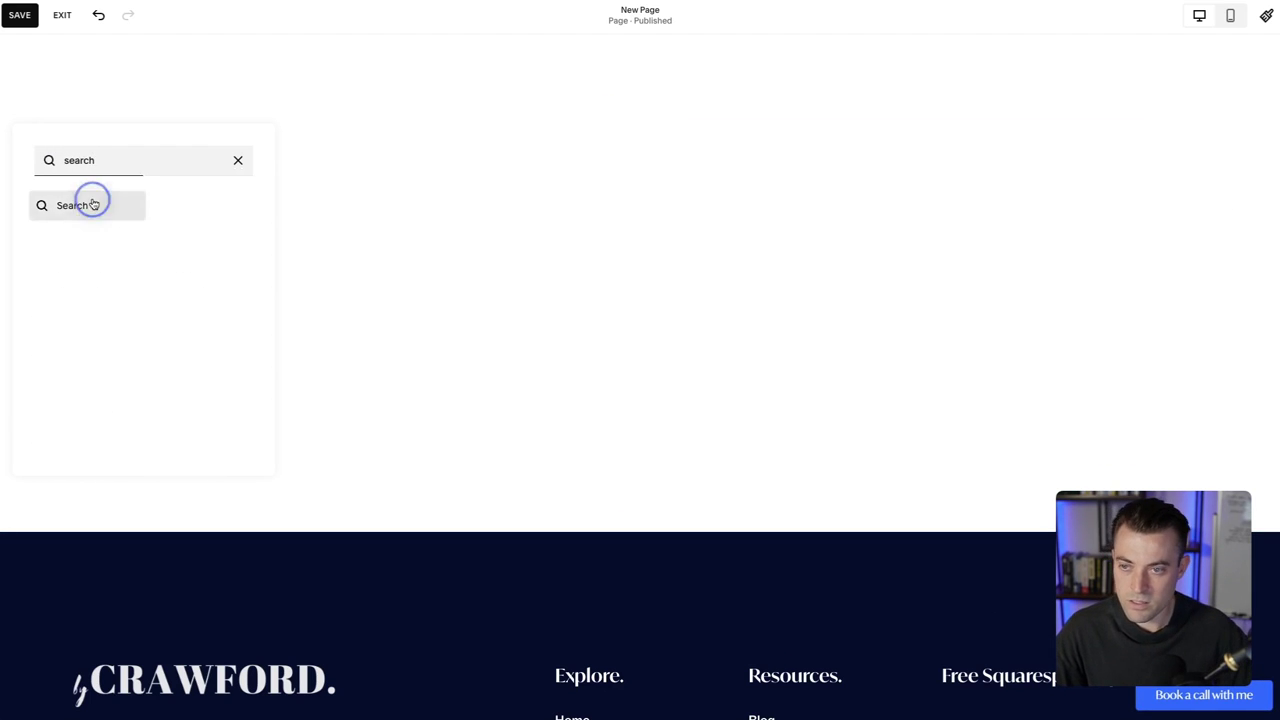
left_click(93, 204)
left_click_drag(443, 273, 1160, 274)
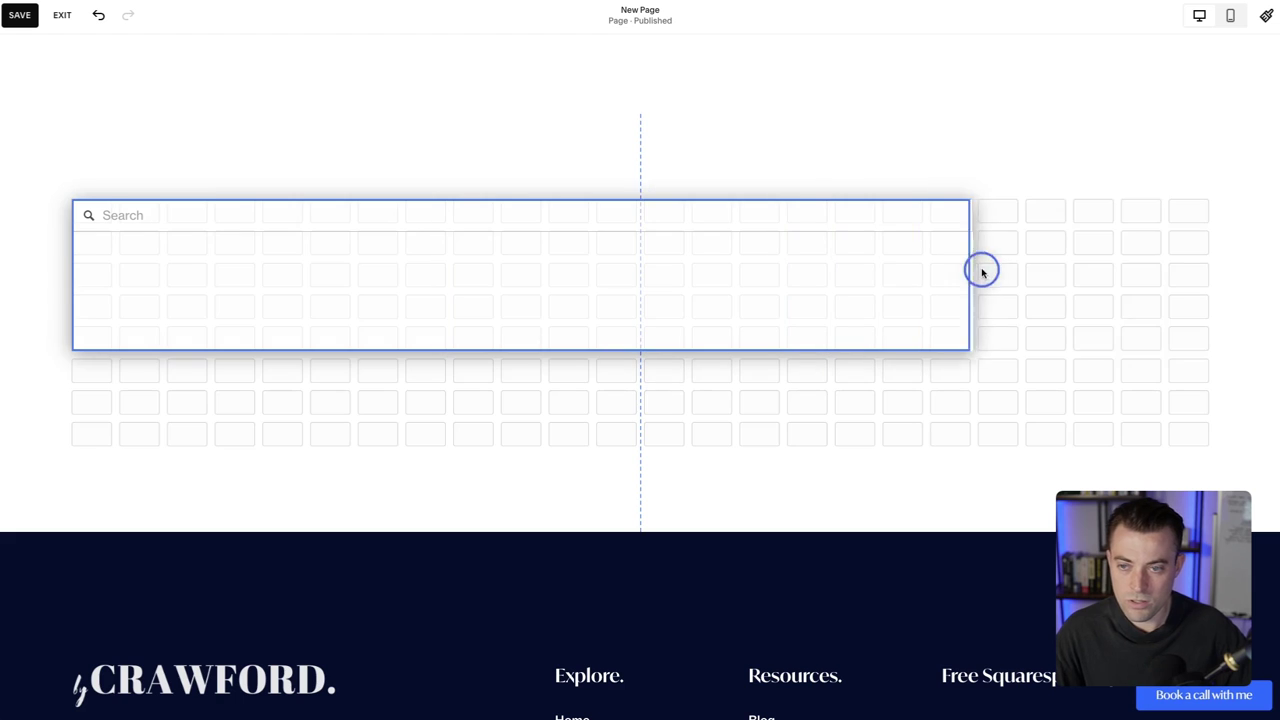
left_click(770, 437)
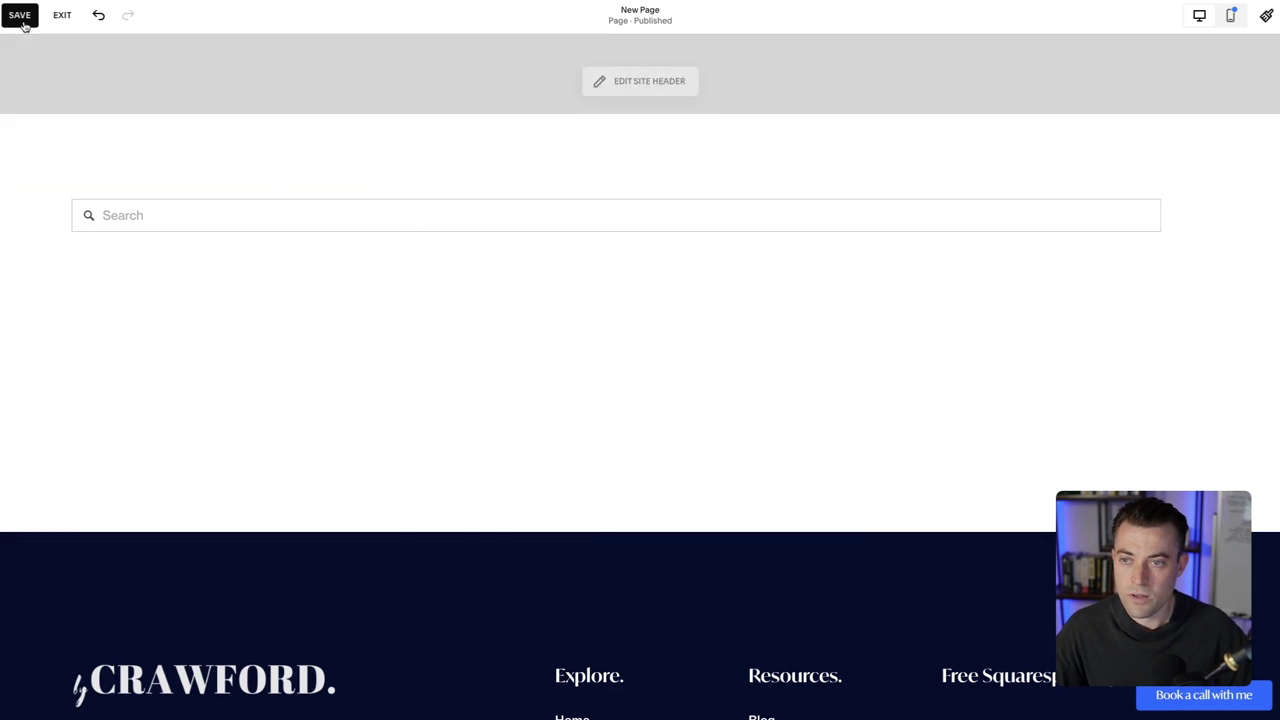
- Save New Page, exit the editor, and try its search bar in full-screen preview
left_click(19, 15)
left_click(62, 15)
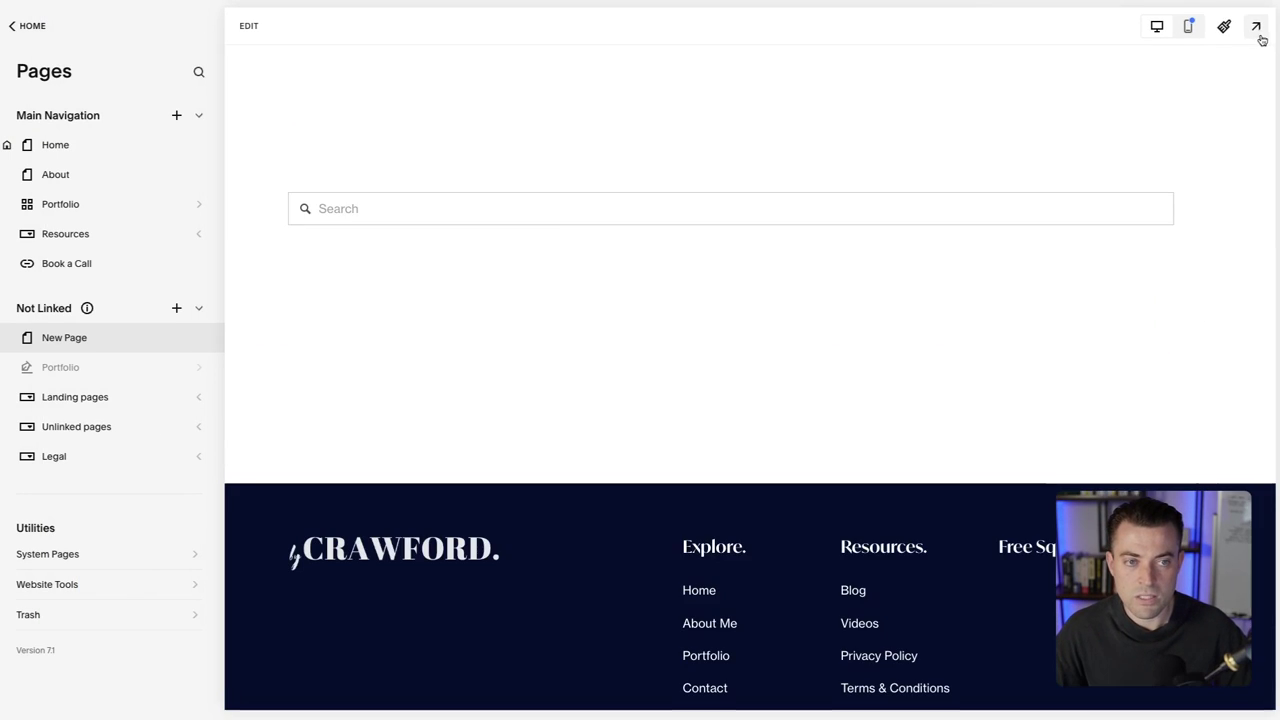
left_click(1257, 37)
left_click(707, 180)
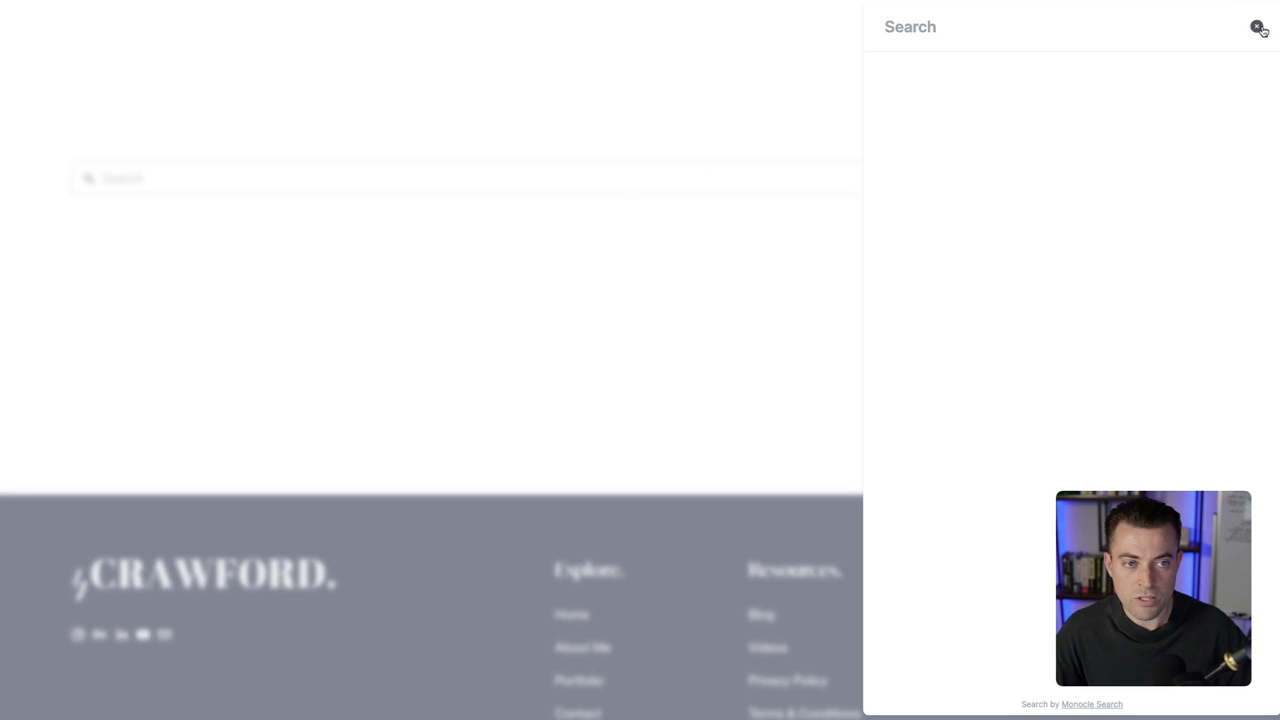
- Close the search panel, exit preview, and check New Page's URL in its Page Settings
left_click(1257, 27)
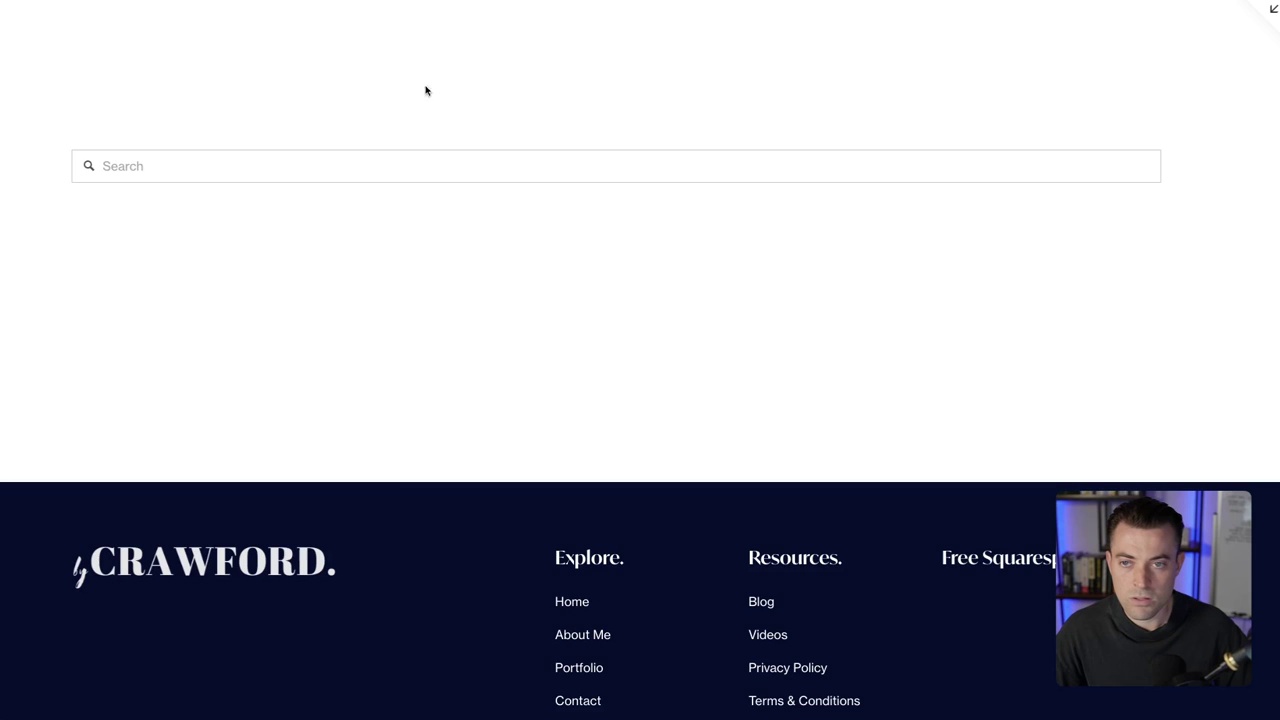
left_click(1266, 16)
left_click(200, 339)
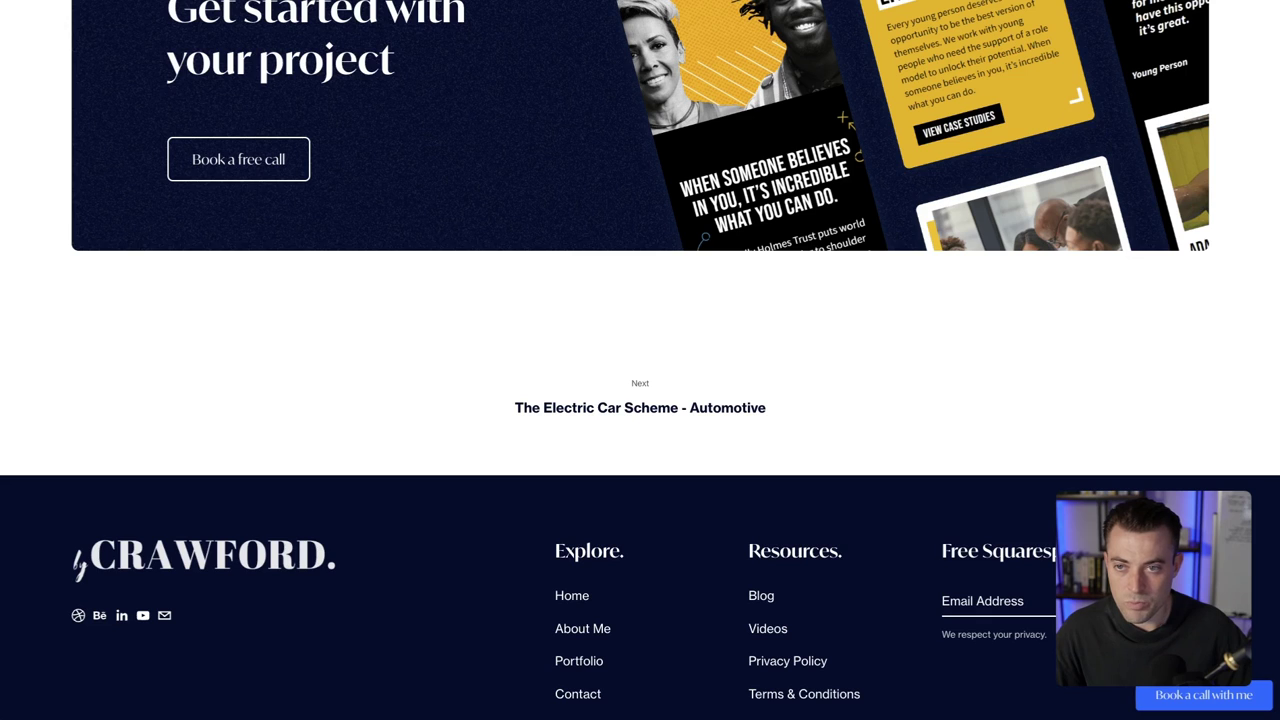
- Load bycrawford.com/new-page on the live site to view its search results for 'blog'
type("https://bycrawford.com/new")
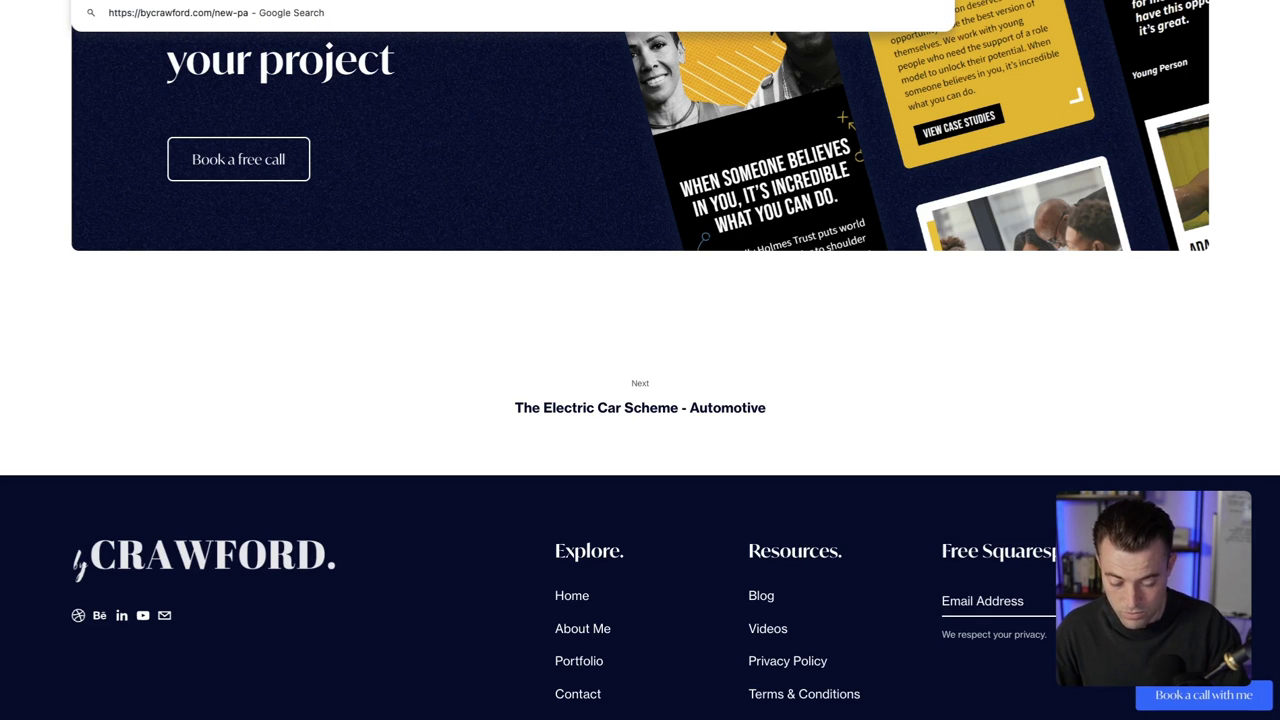
type("ge")
key("Return")
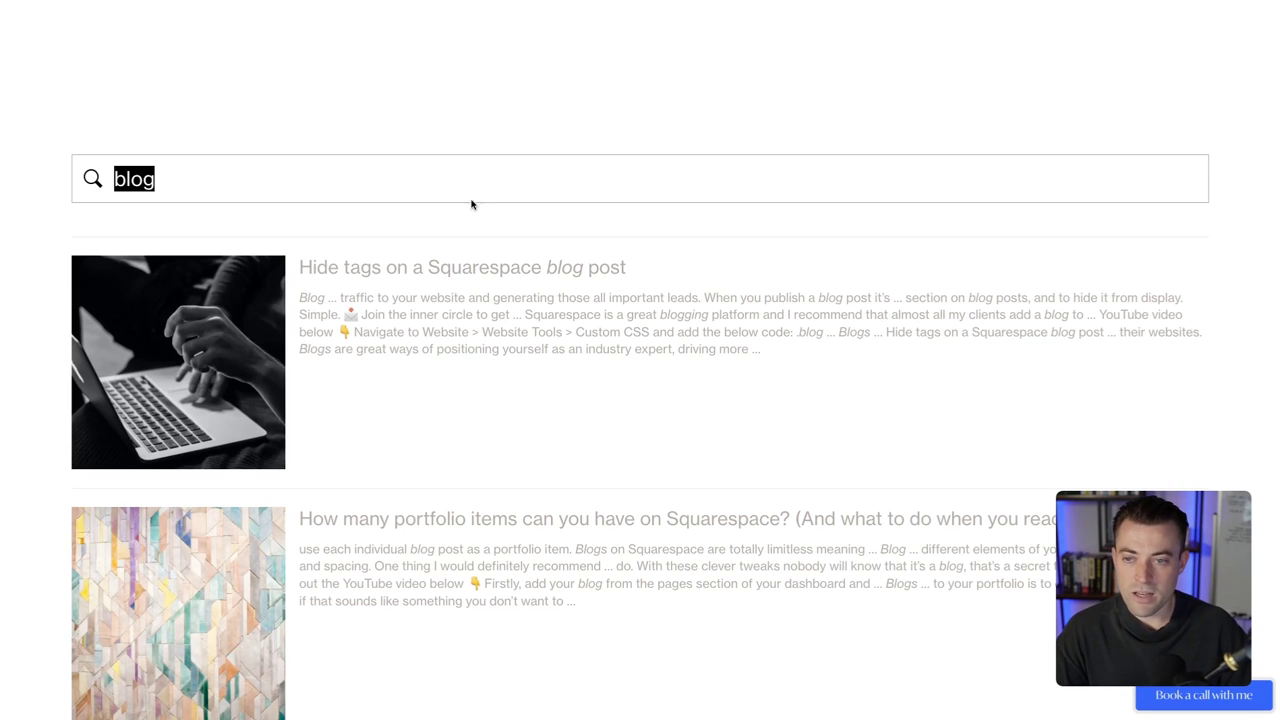
left_click(465, 216)
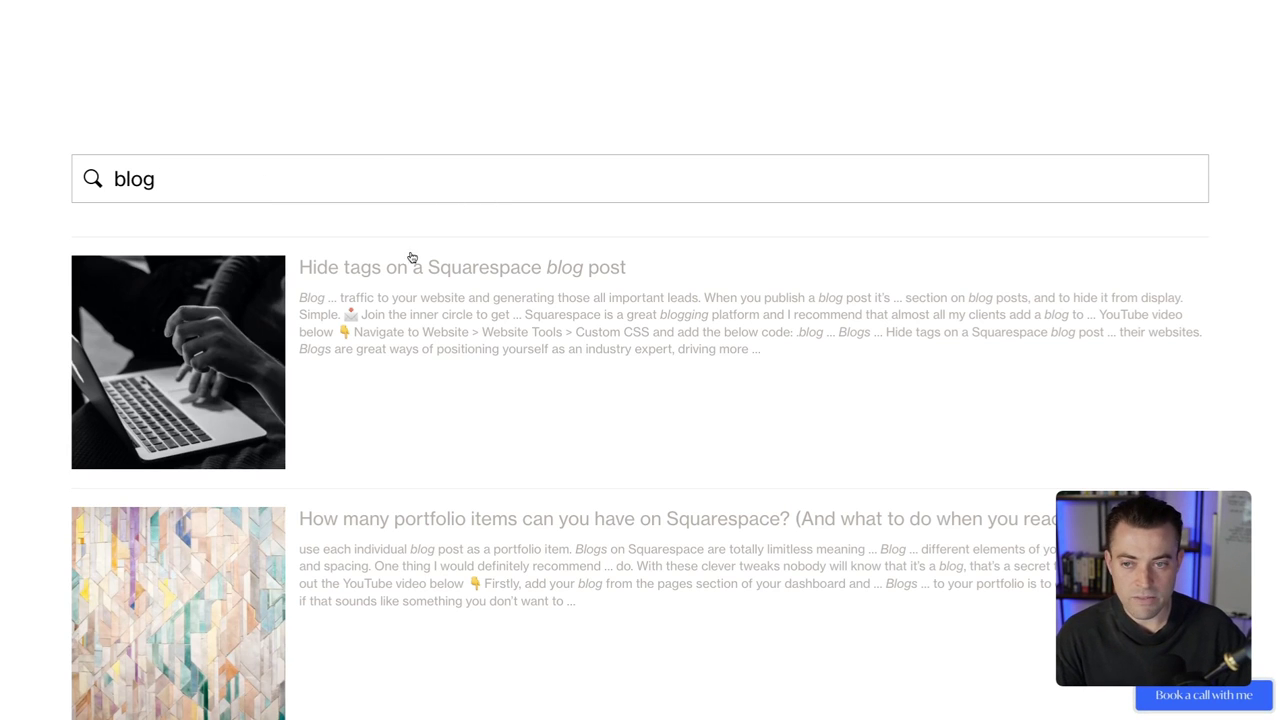
scroll(435, 274, "down", 2)
scroll(435, 274, "down", 4)
scroll(435, 274, "down", 6)
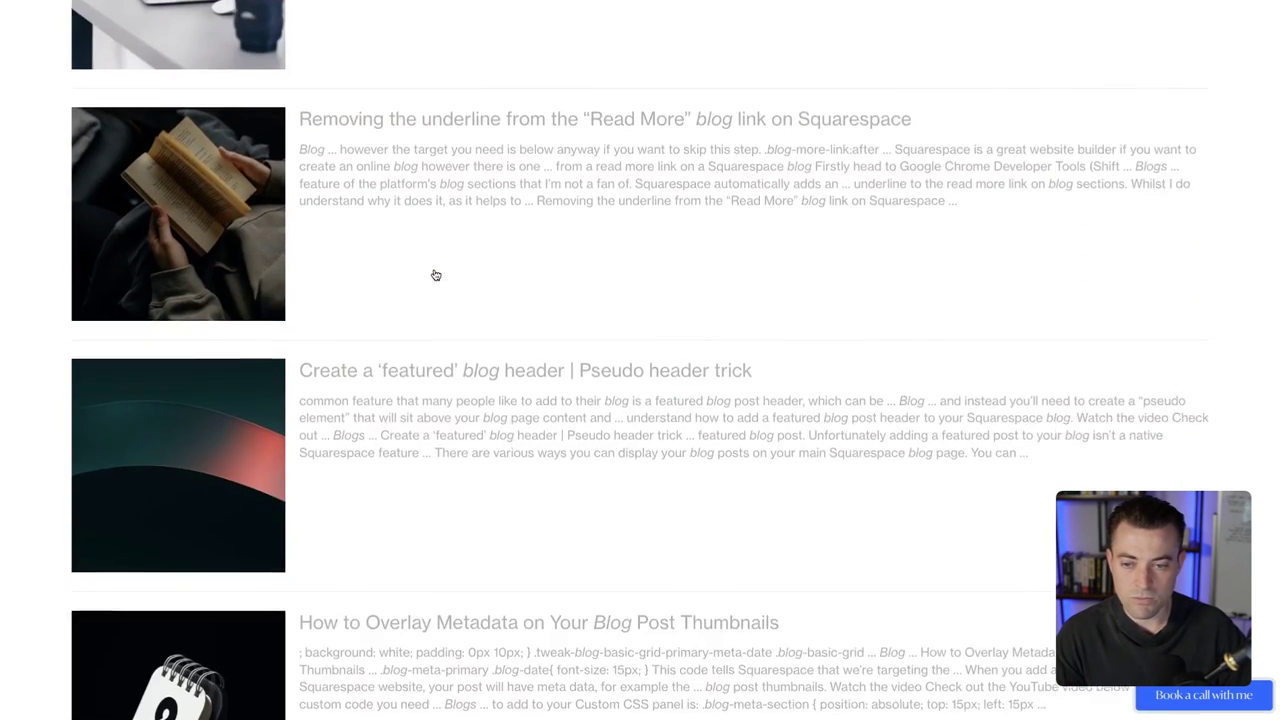
scroll(435, 274, "down", 4)
scroll(435, 274, "down", 5)
scroll(435, 274, "down", 5)
scroll(435, 274, "down", 4)
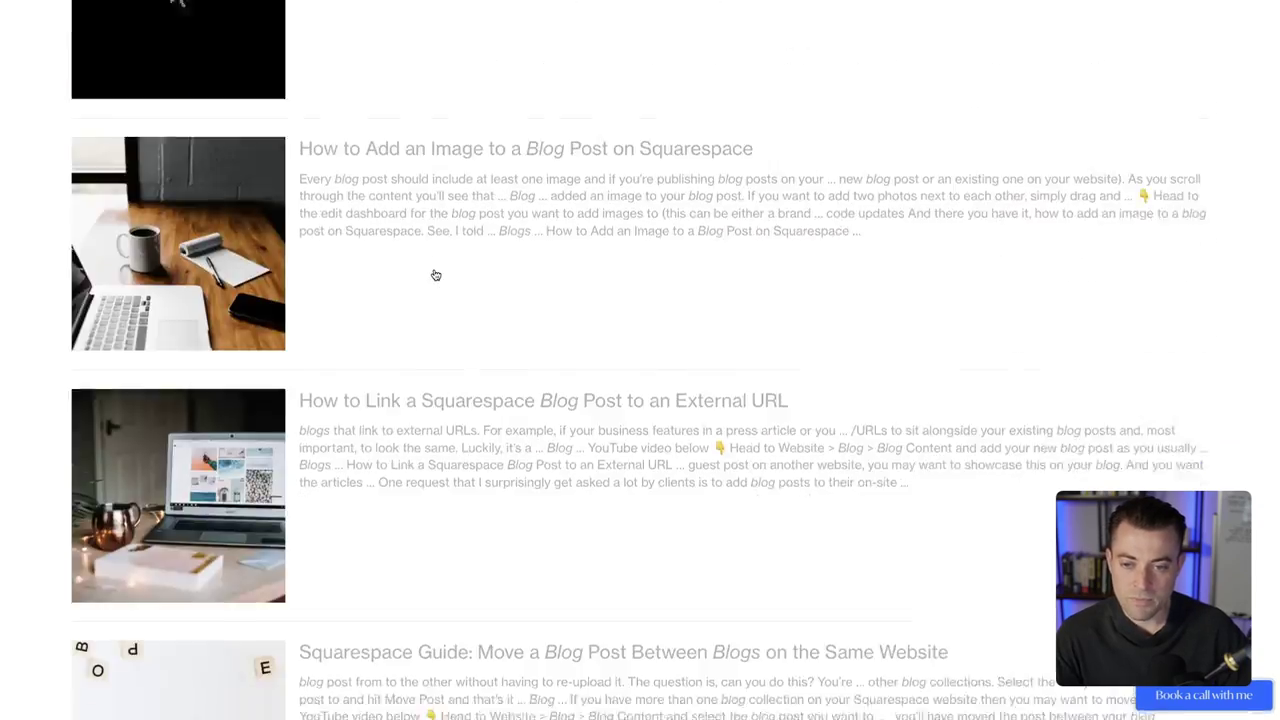
scroll(435, 274, "down", 5)
scroll(435, 274, "down", 2)
key("alt+Left")
scroll(435, 274, "up", 2)
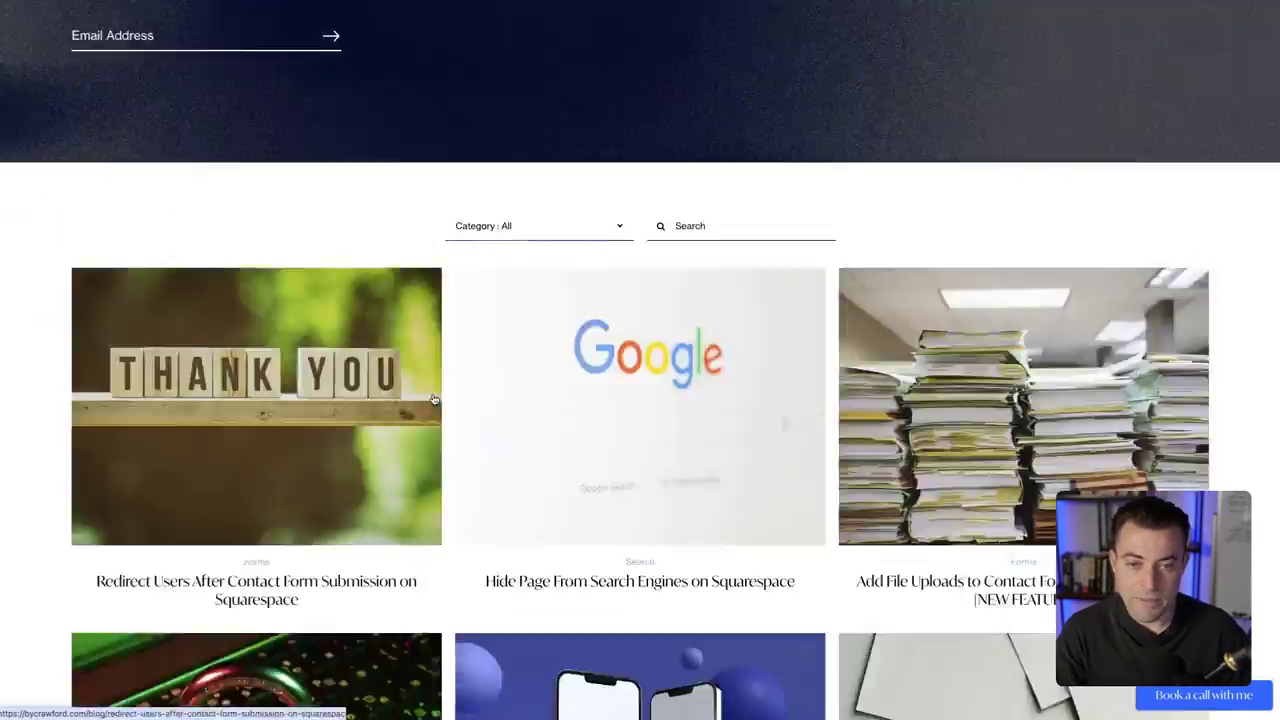
scroll(435, 274, "up", 5)
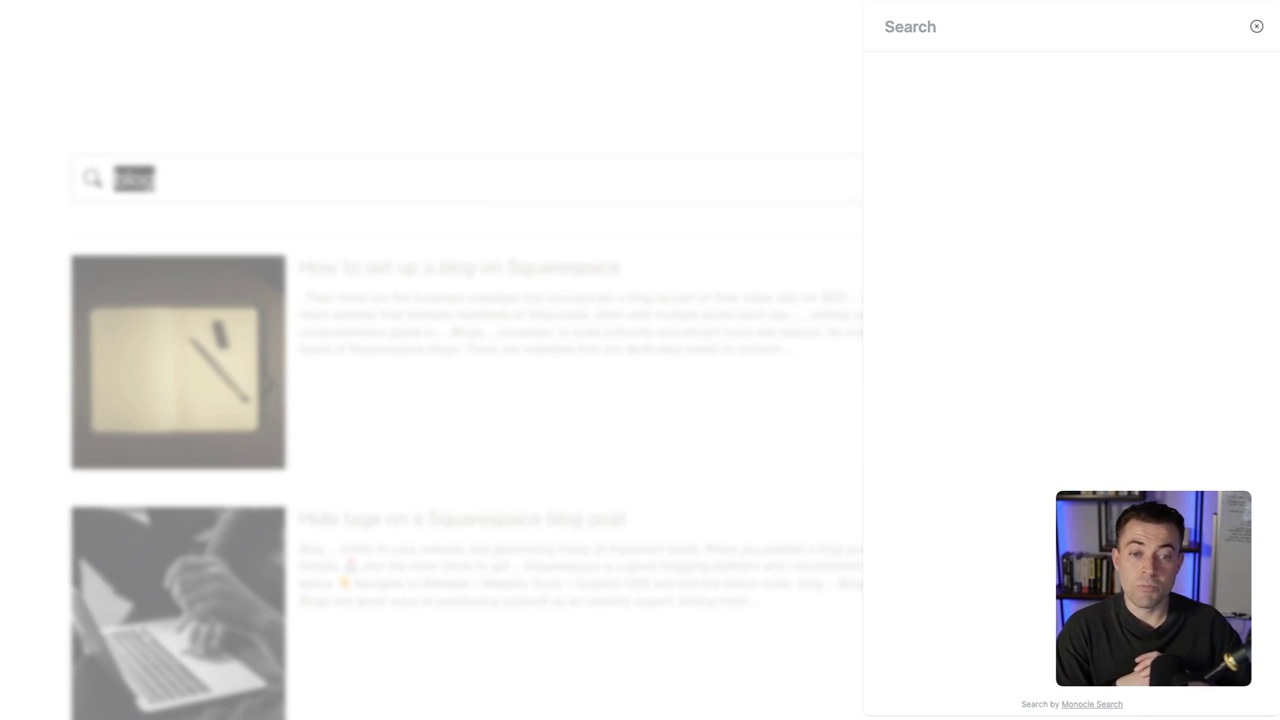
left_click(747, 226)
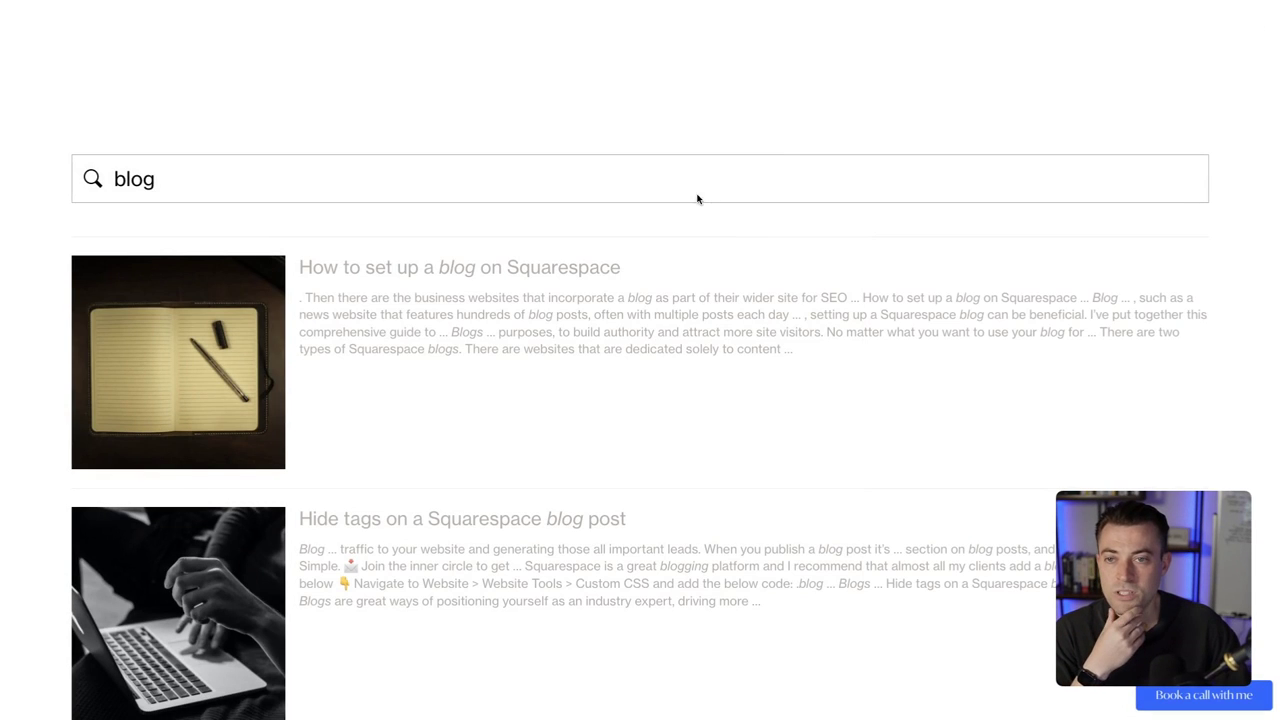